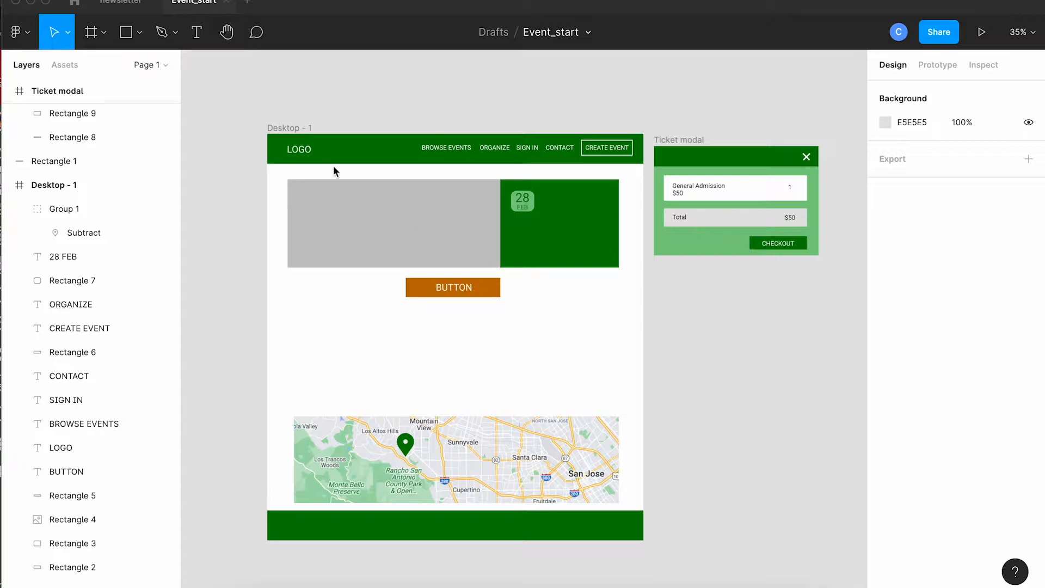
# Place the image pien-muller-Fh-Q-xfdh_o-unsplash.jpg into the grey banner rectangle on Desktop - 1
pyautogui.click(141, 34)
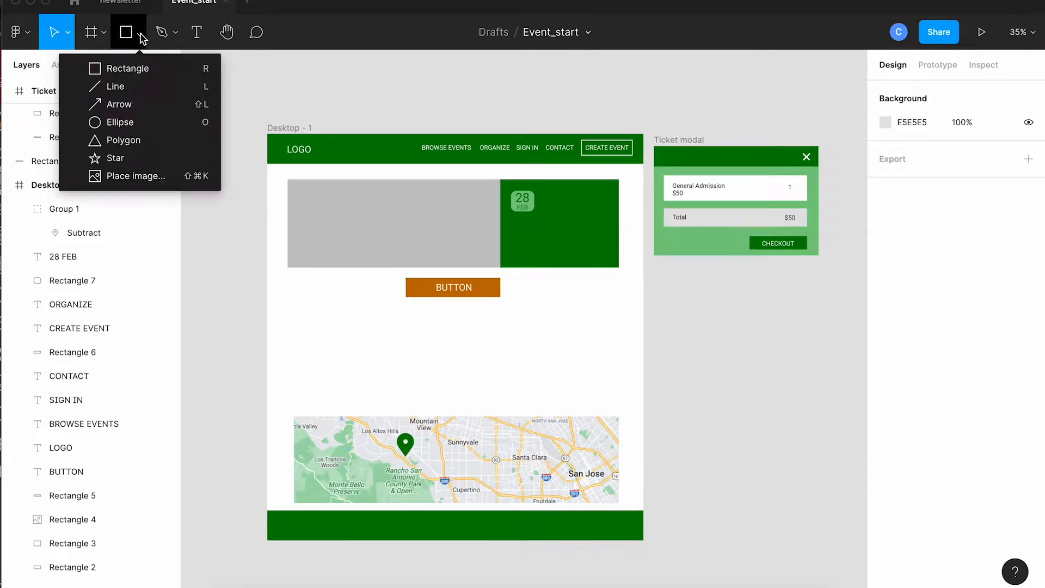
pyautogui.click(132, 177)
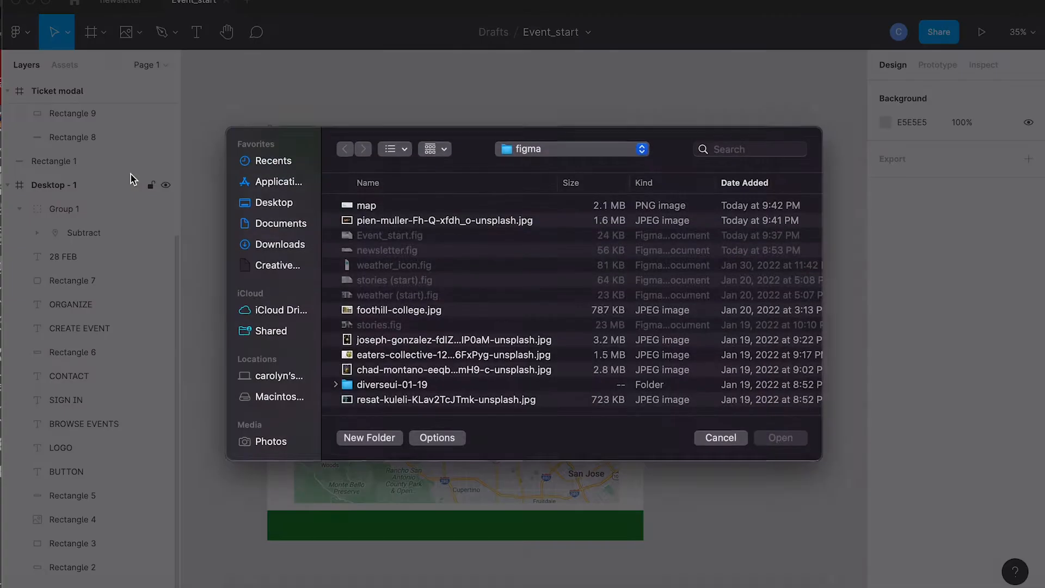
pyautogui.click(368, 222)
pyautogui.doubleClick(368, 225)
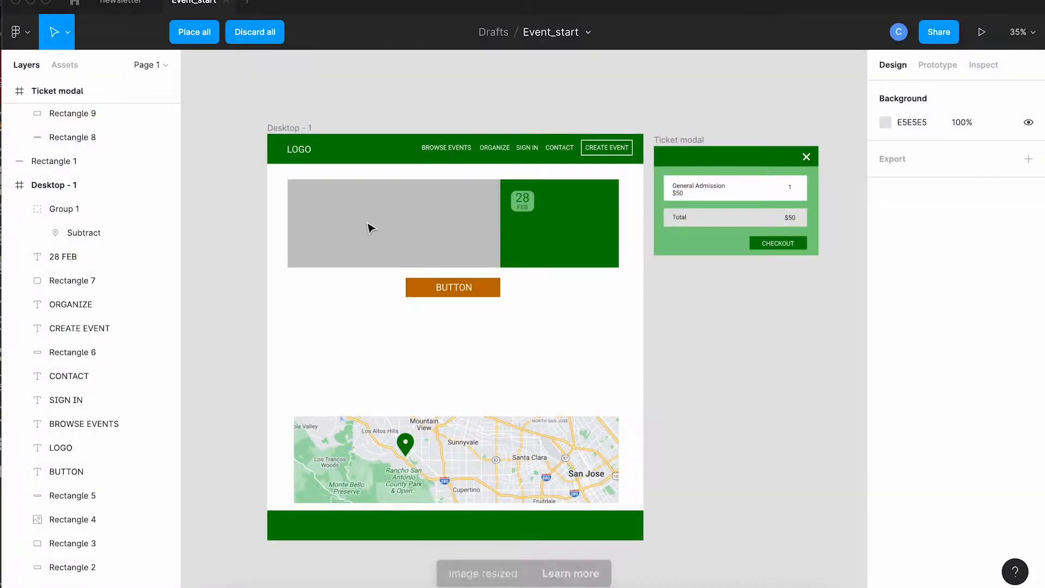
pyautogui.click(372, 206)
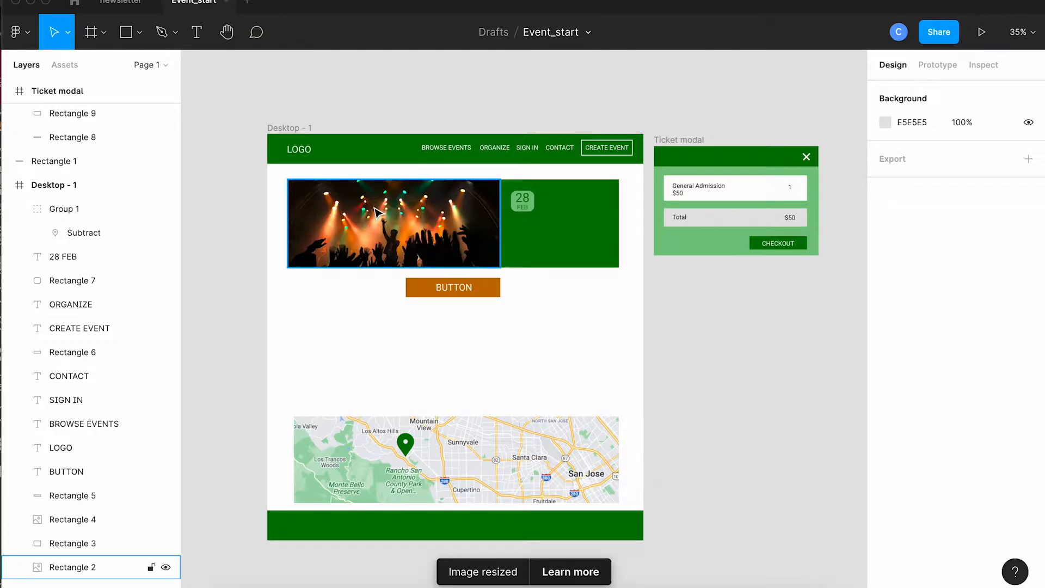
# Set the concert image's fill mode to Crop and shift the photo upward within the banner
pyautogui.click(393, 226)
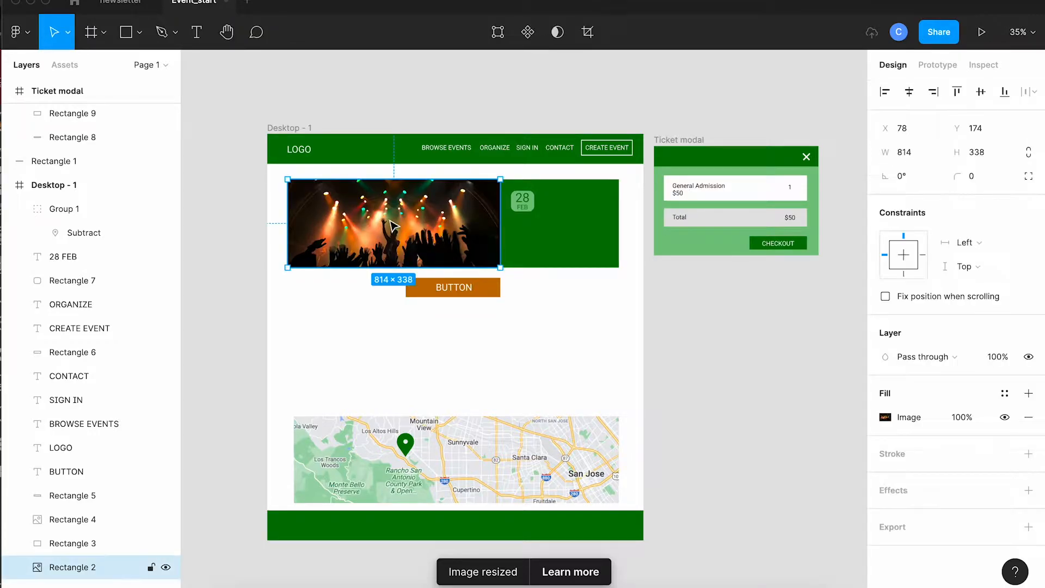
pyautogui.click(909, 419)
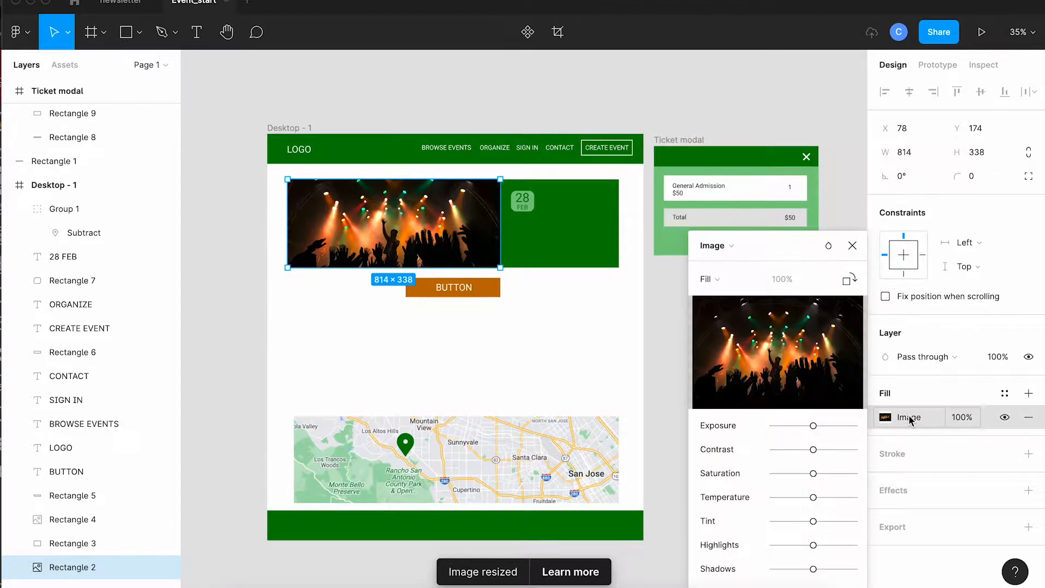
pyautogui.click(713, 280)
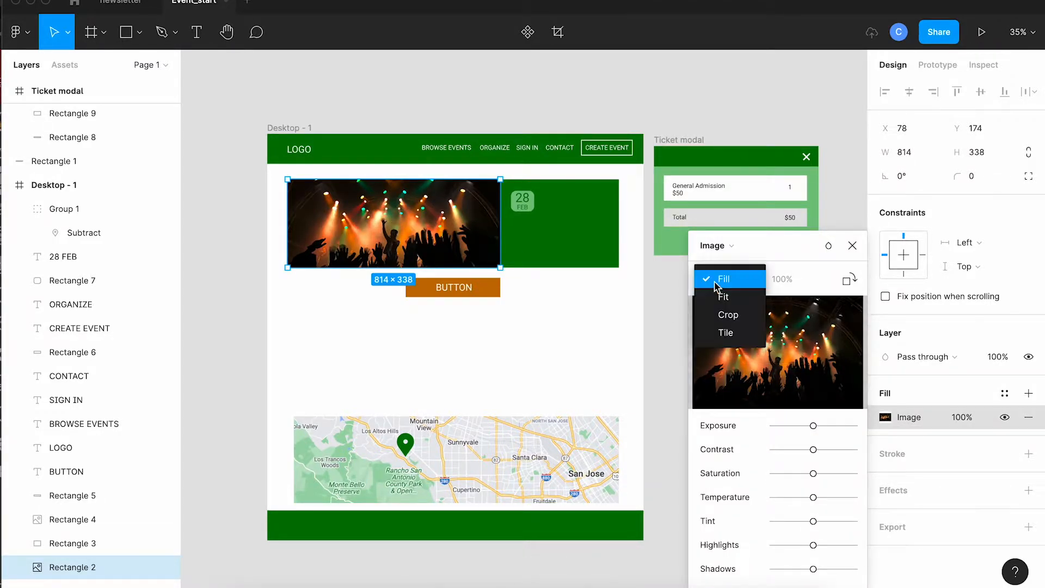
pyautogui.click(724, 314)
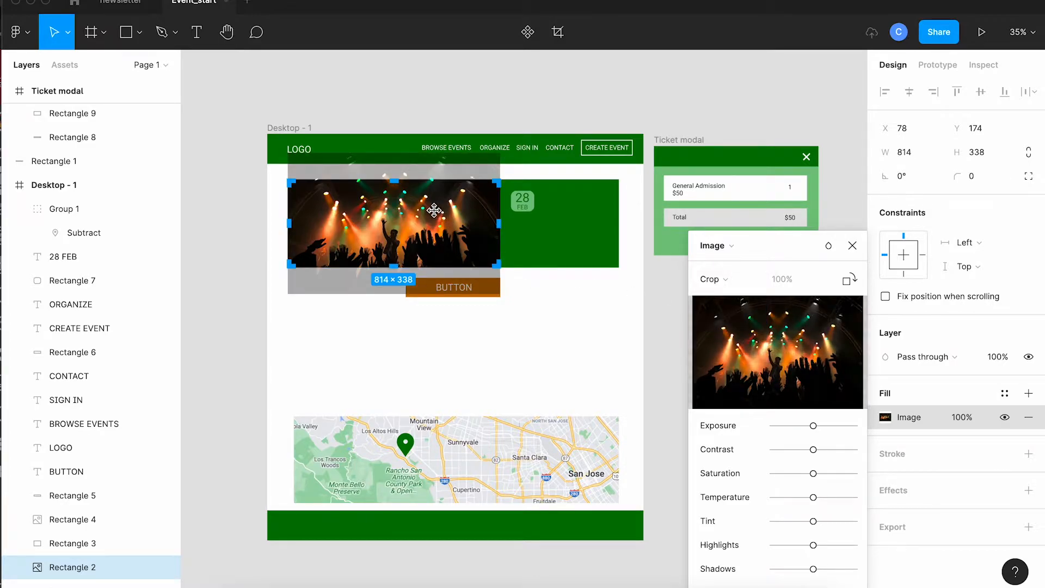
pyautogui.moveTo(433, 210); pyautogui.dragTo(434, 190)
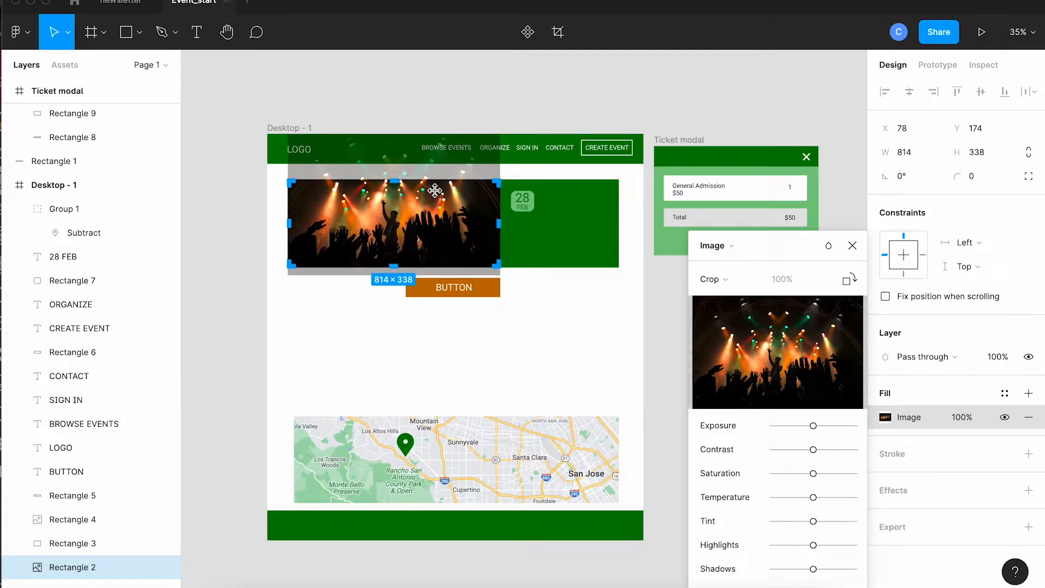
pyautogui.press('Return')
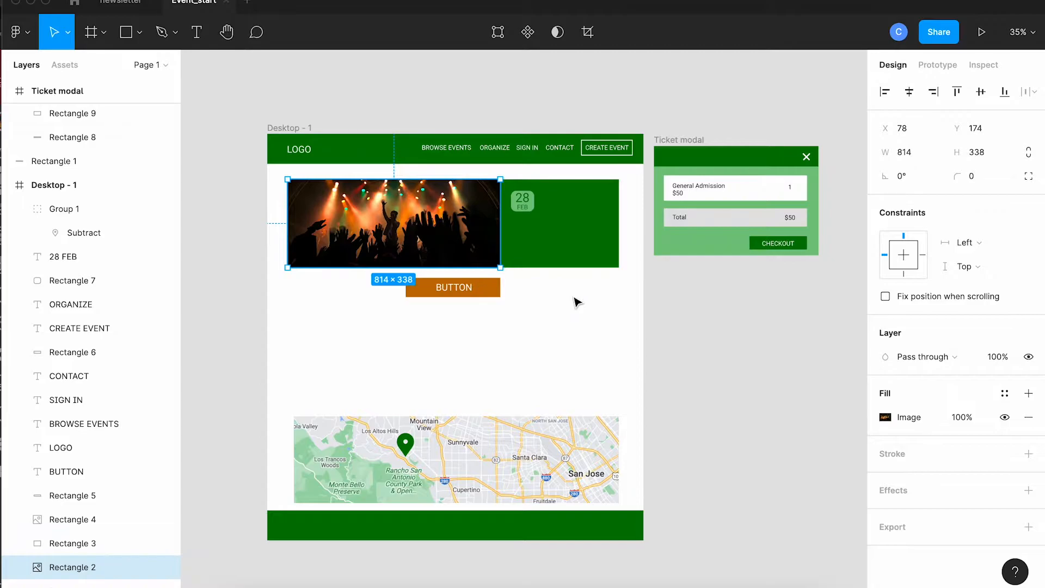
pyautogui.click(577, 302)
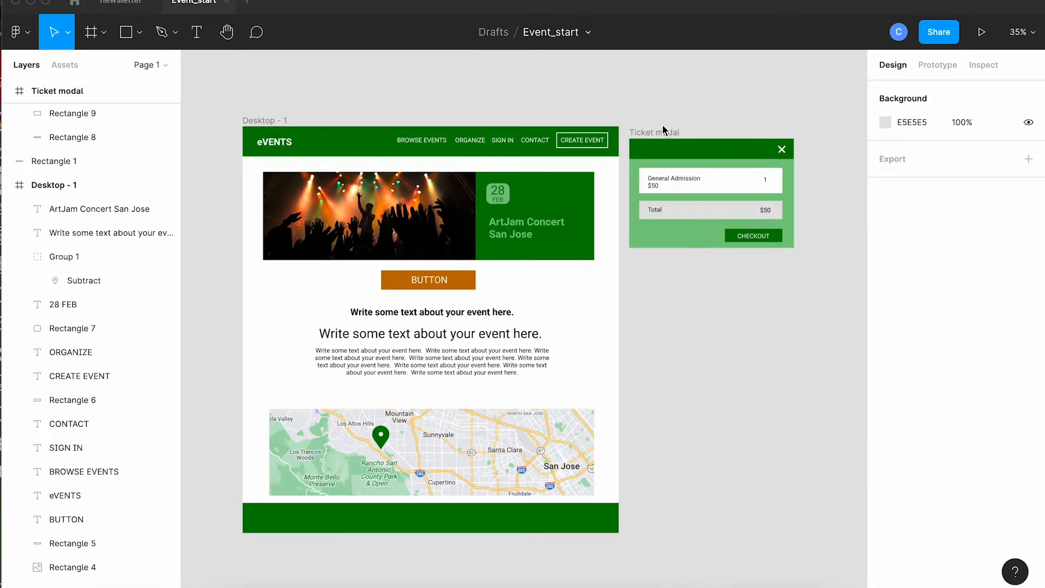
# Move the Ticket modal frame up above the Desktop - 1 frame, to about X 680, Y -1320
pyautogui.scroll(2, 666, 129)
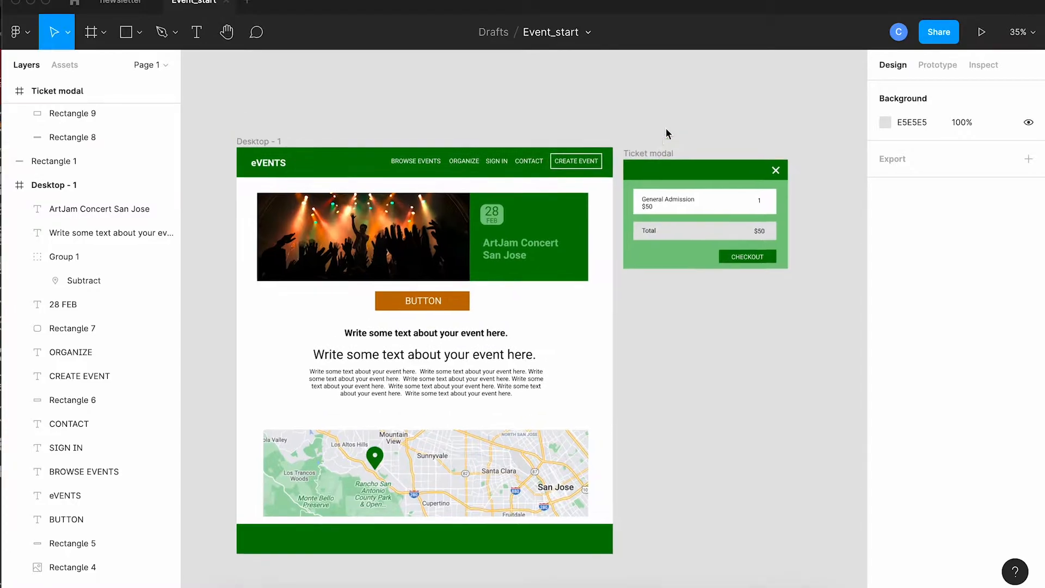
pyautogui.click(662, 177)
pyautogui.moveTo(663, 180); pyautogui.dragTo(642, 170)
pyautogui.scroll(-5, 702, 320)
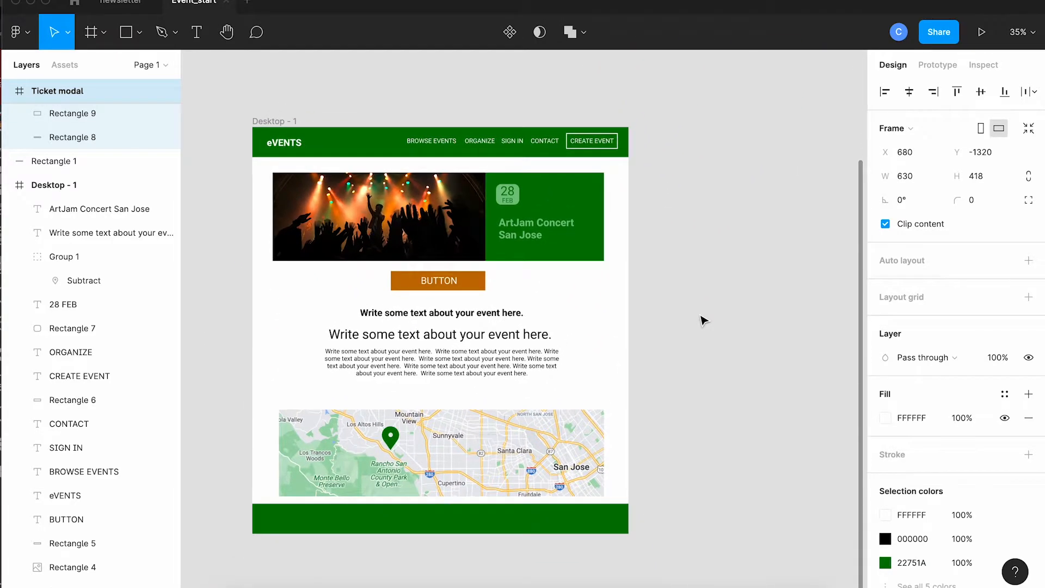
# Duplicate the Desktop - 1 frame and place the copy directly beside the original
pyautogui.click(276, 124)
pyautogui.moveTo(272, 124); pyautogui.dragTo(672, 117)
pyautogui.moveTo(673, 118); pyautogui.dragTo(673, 118)
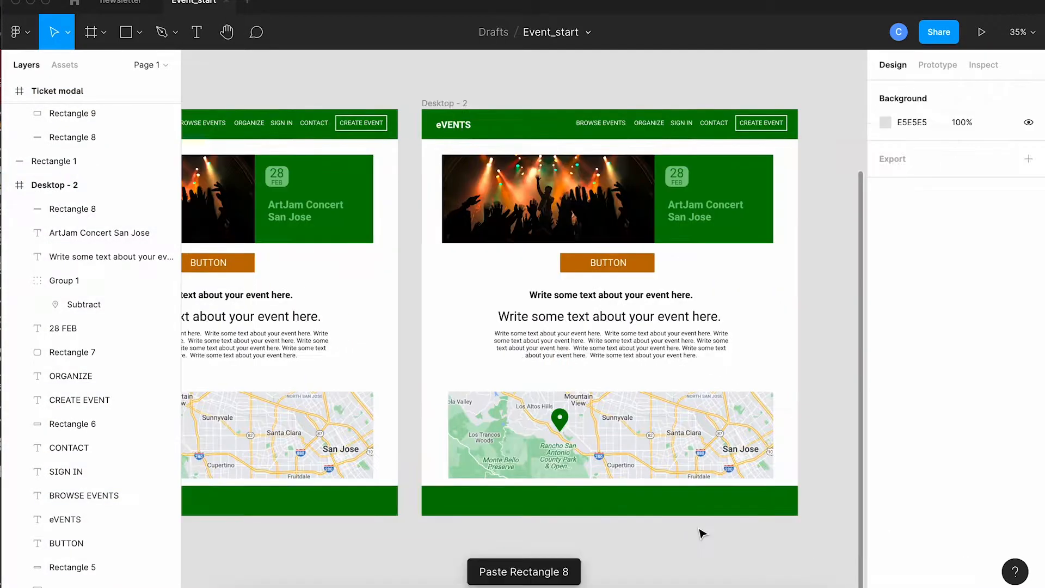
# Widen the orange button rectangle on Desktop - 2 to about 882 px and move its BUTTON label to the bar's left end
pyautogui.hscroll(-3, 701, 532)
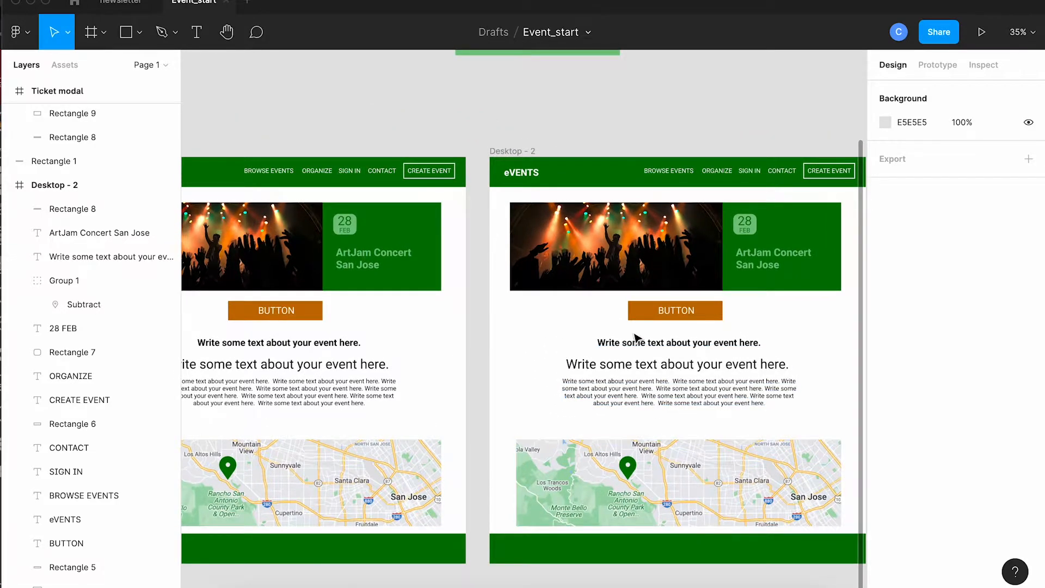
pyautogui.scroll(2, 634, 338)
pyautogui.hscroll(2, 634, 337)
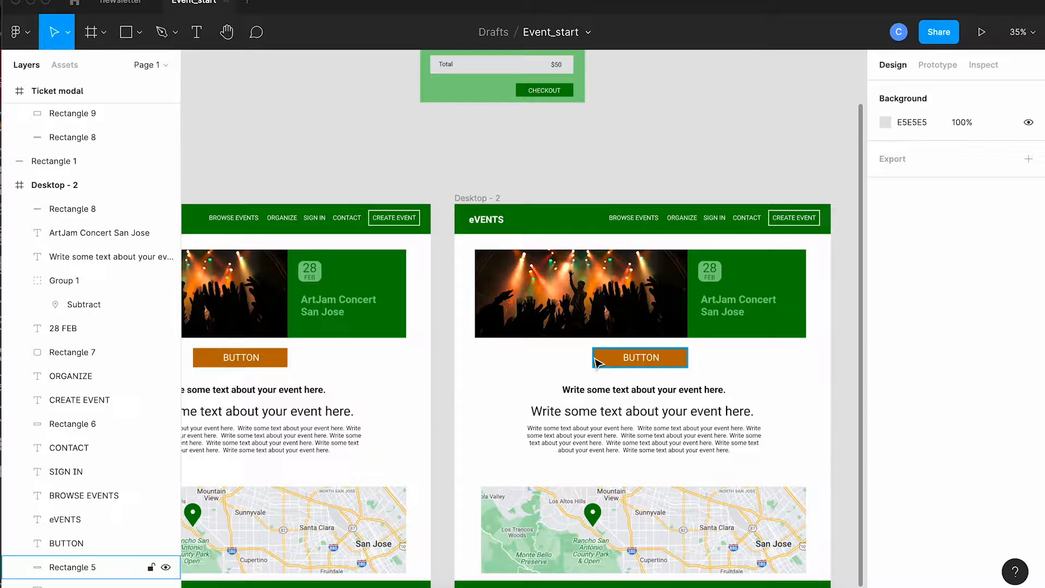
pyautogui.click(594, 357)
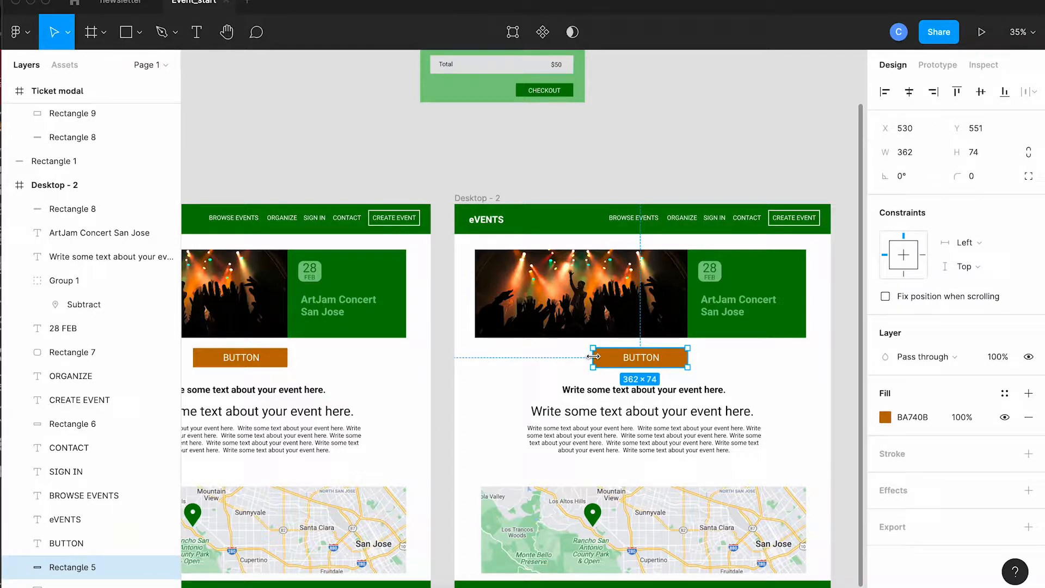
pyautogui.moveTo(594, 355); pyautogui.dragTo(524, 362)
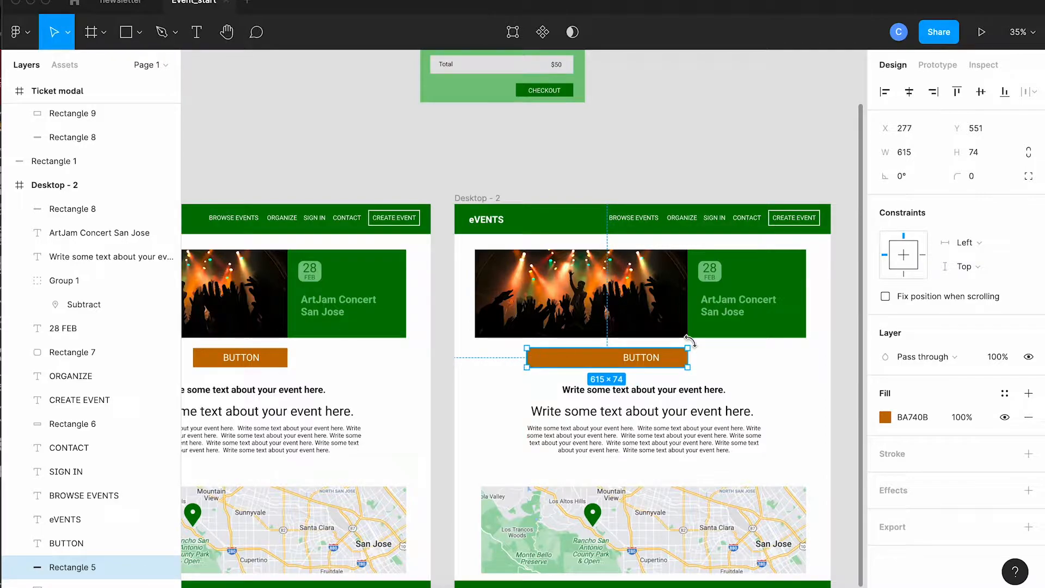
pyautogui.moveTo(685, 357); pyautogui.dragTo(756, 353)
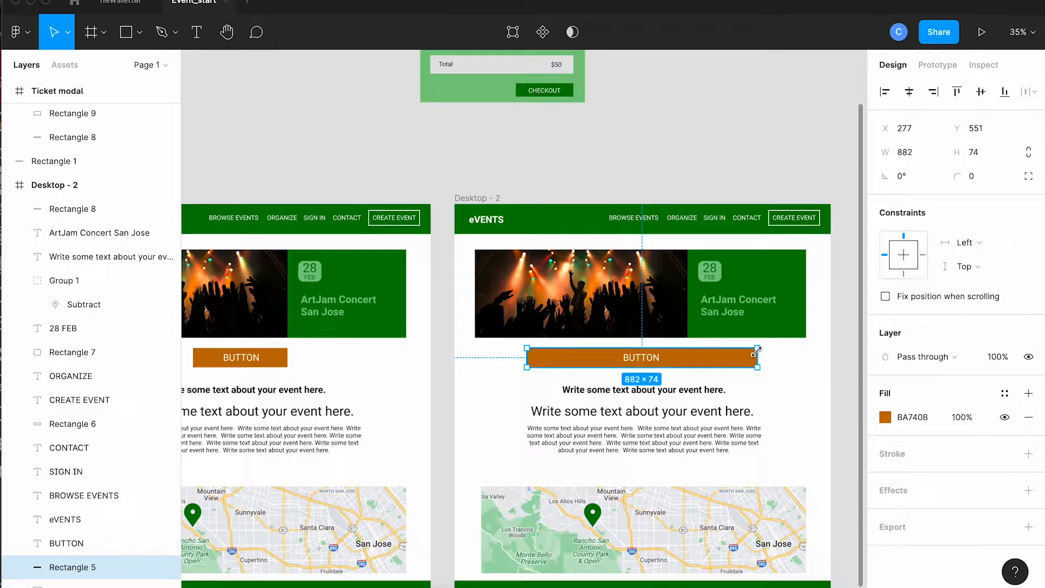
pyautogui.click(651, 360)
pyautogui.moveTo(651, 360); pyautogui.dragTo(566, 362)
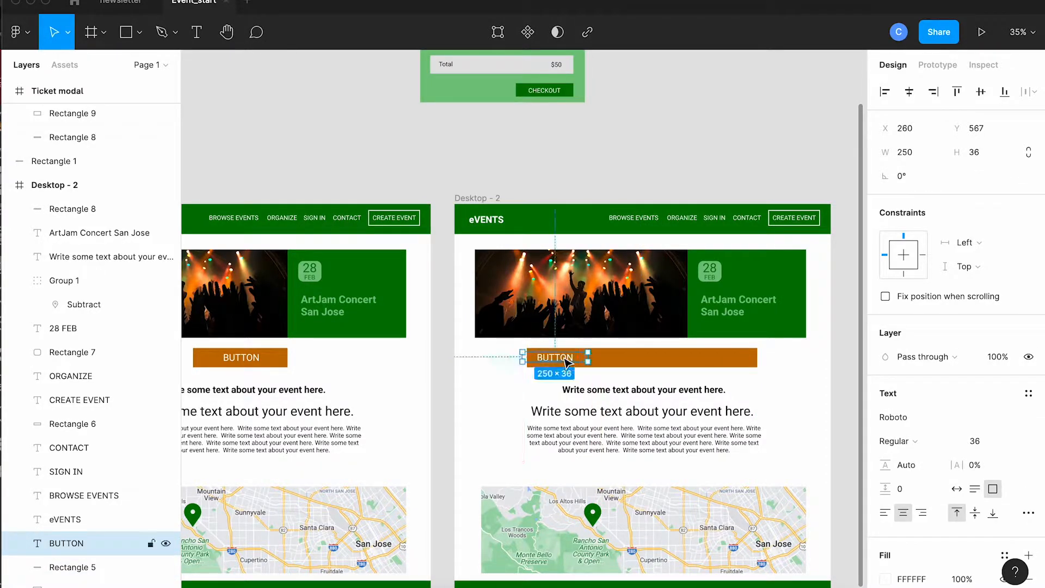
# Change the button labels on both Desktop - 1 and Desktop - 2 to PURCHASE
pyautogui.hscroll(-5, 566, 362)
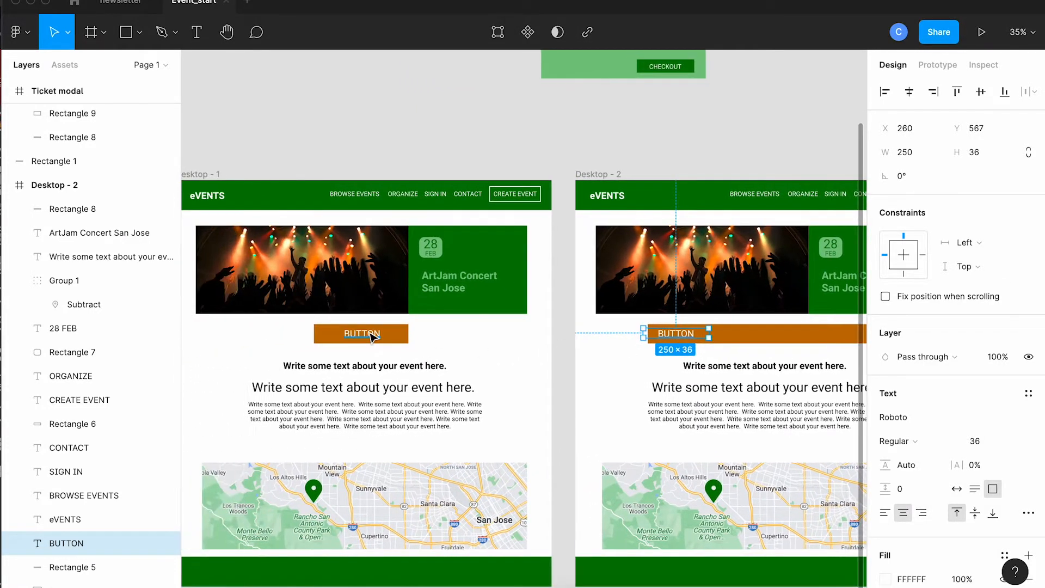
pyautogui.doubleClick(371, 334)
pyautogui.write('PURCHASE')
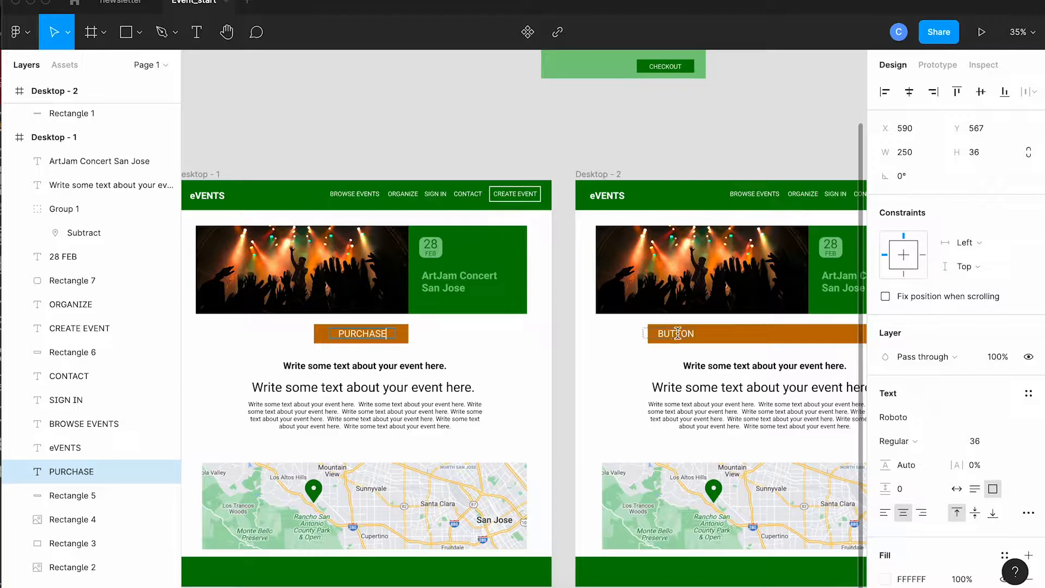
pyautogui.doubleClick(677, 333)
pyautogui.write('PURCHASE')
# Draw a circle of about 46 × 46 px on the orange bar, just right of the PURCHASE label on Desktop - 2
pyautogui.hscroll(5, 651, 354)
pyautogui.scroll(-1, 650, 354)
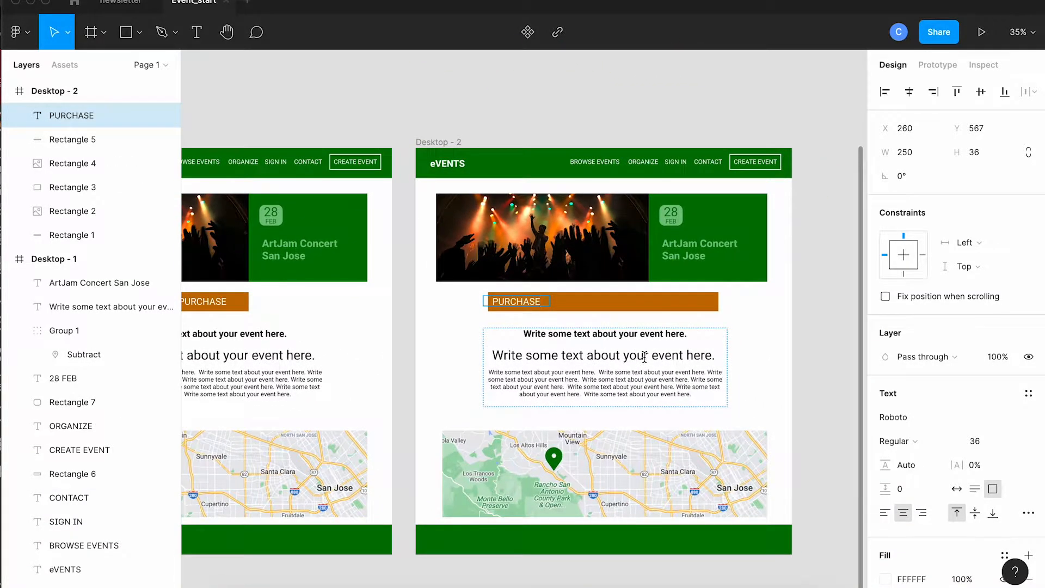
pyautogui.scroll(3, 644, 356)
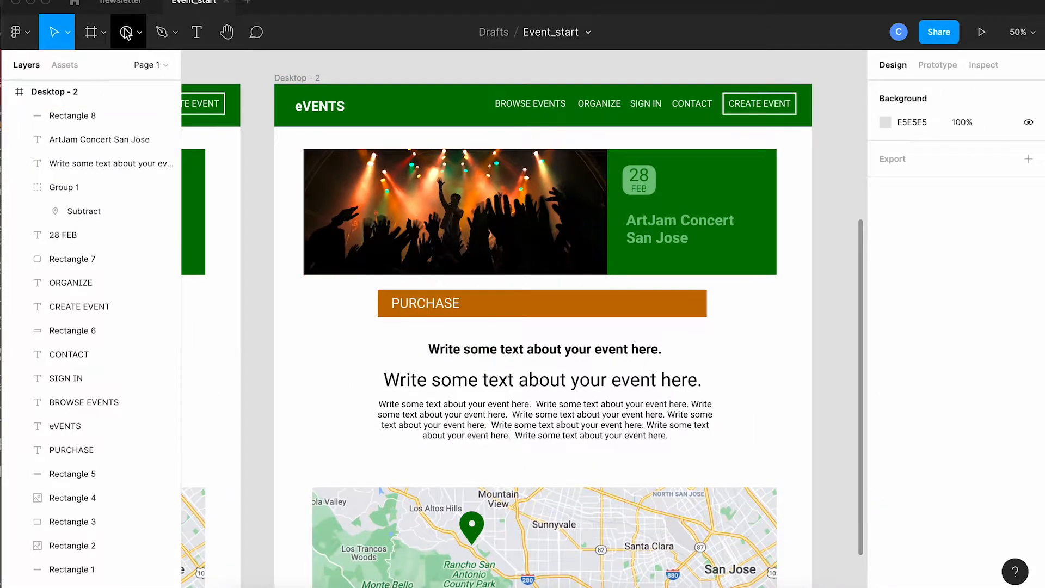
pyautogui.click(128, 34)
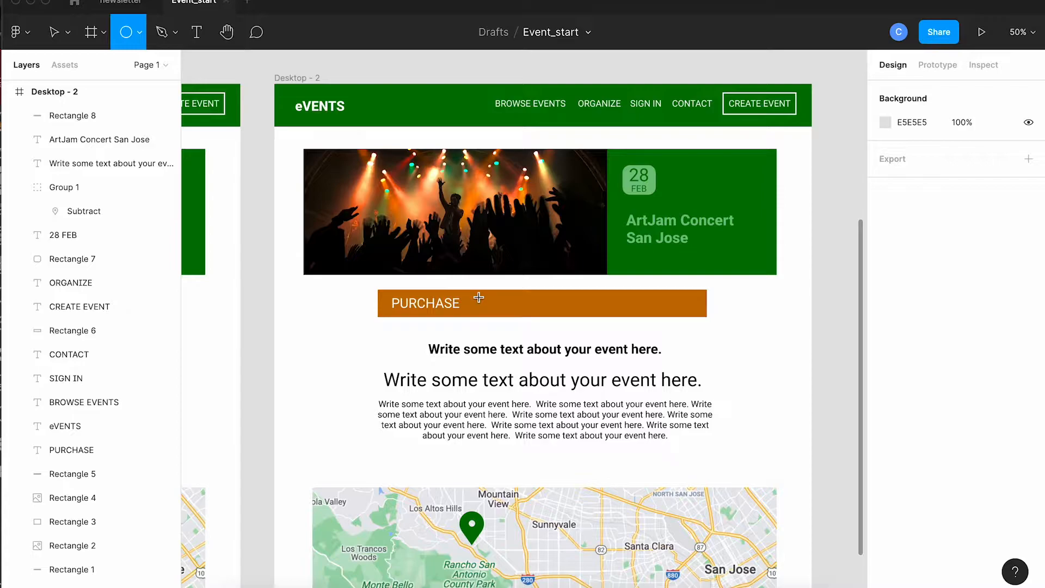
pyautogui.moveTo(478, 297); pyautogui.dragTo(496, 314)
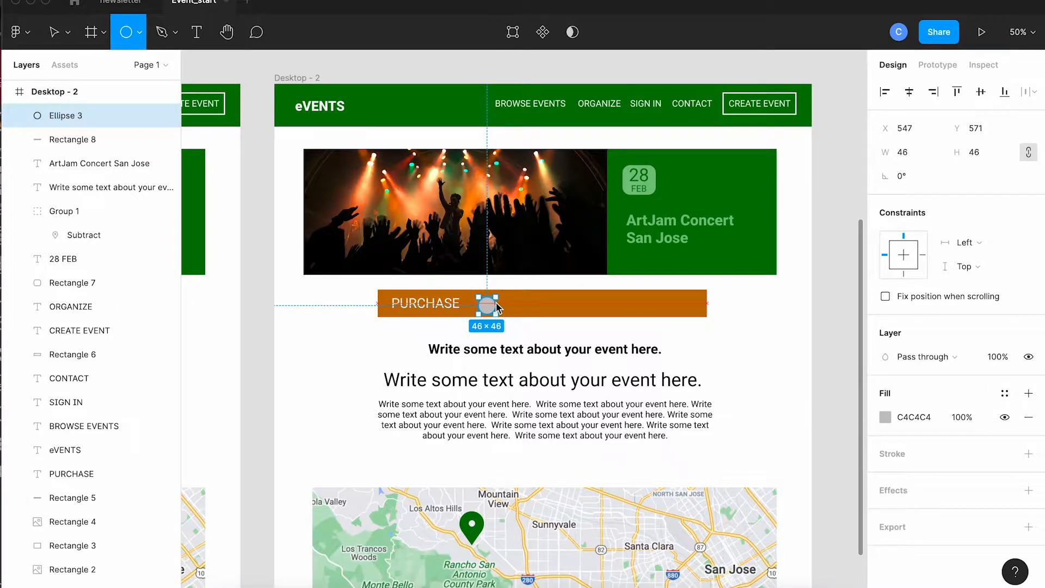
pyautogui.press('v')
# Nudge the circle up and right to X 550, Y 566 so it lines up with the PURCHASE label
pyautogui.hotkey('shift', '0')
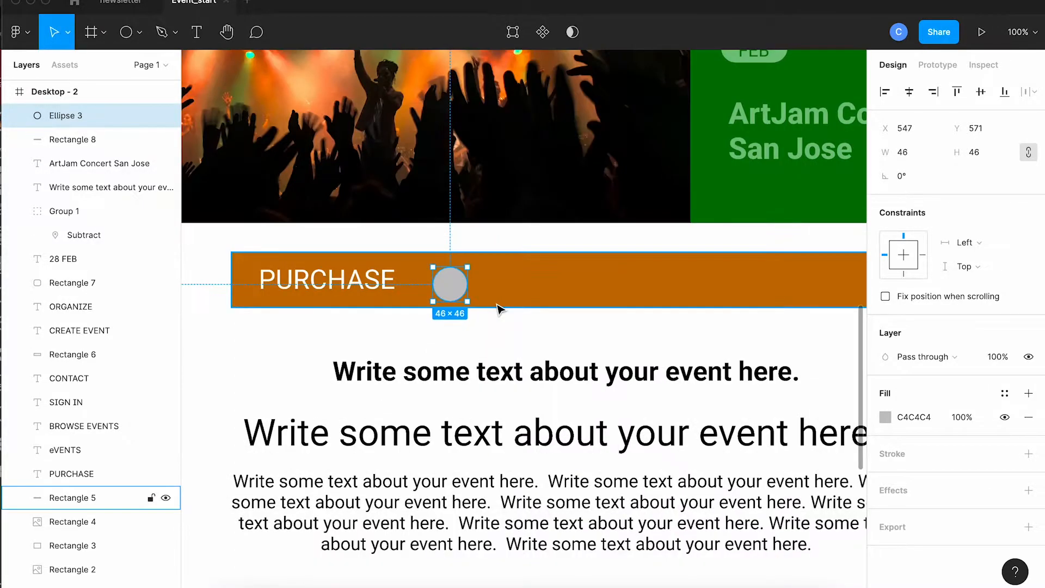
pyautogui.press('Up')
pyautogui.press('Up')
pyautogui.press('Up')
pyautogui.press('Up')
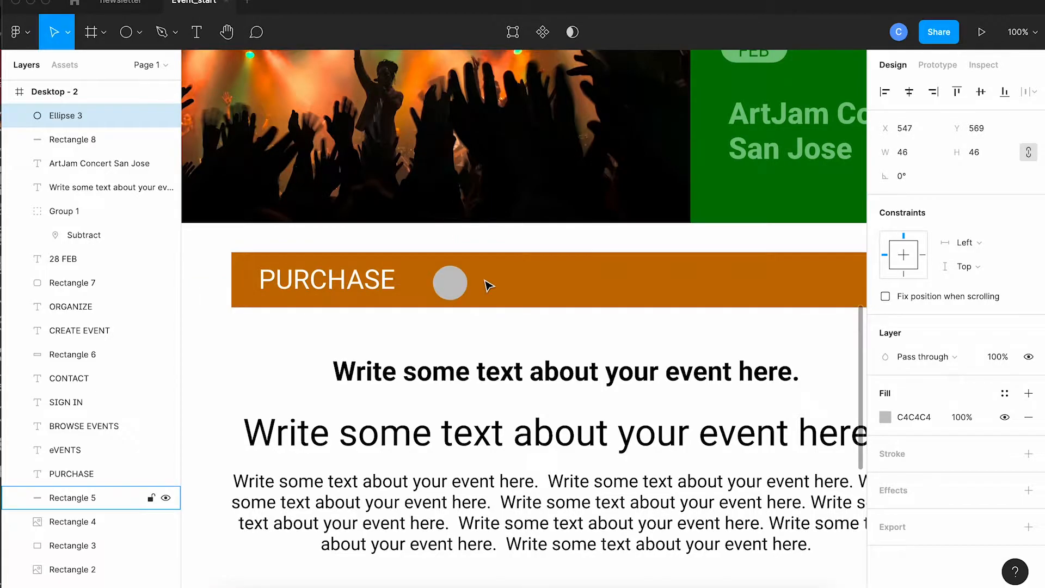
pyautogui.press('Right')
pyautogui.press('Right')
pyautogui.press('Right')
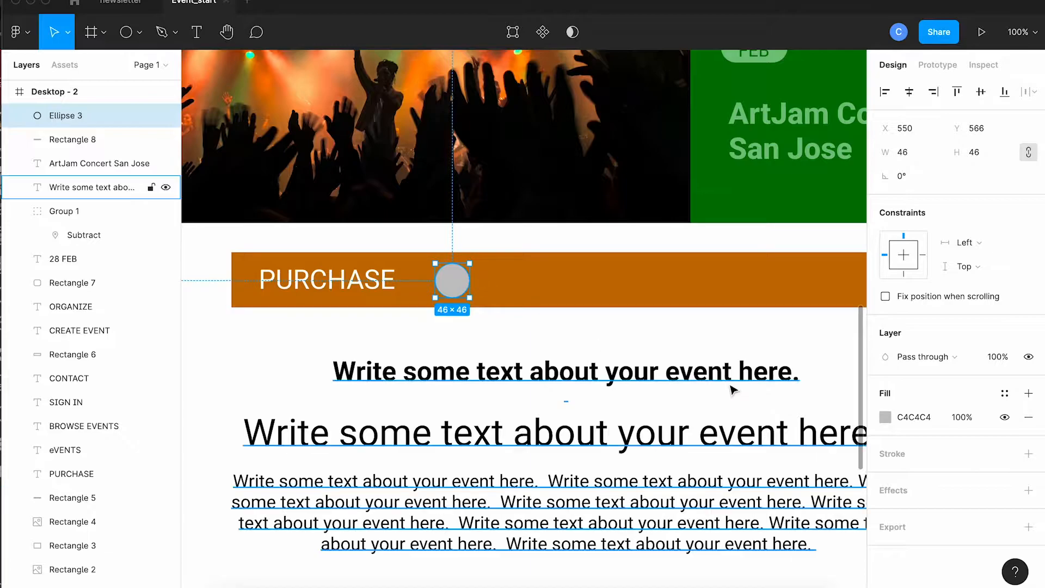
# Set the circle's fill opacity to 0%
pyautogui.click(884, 416)
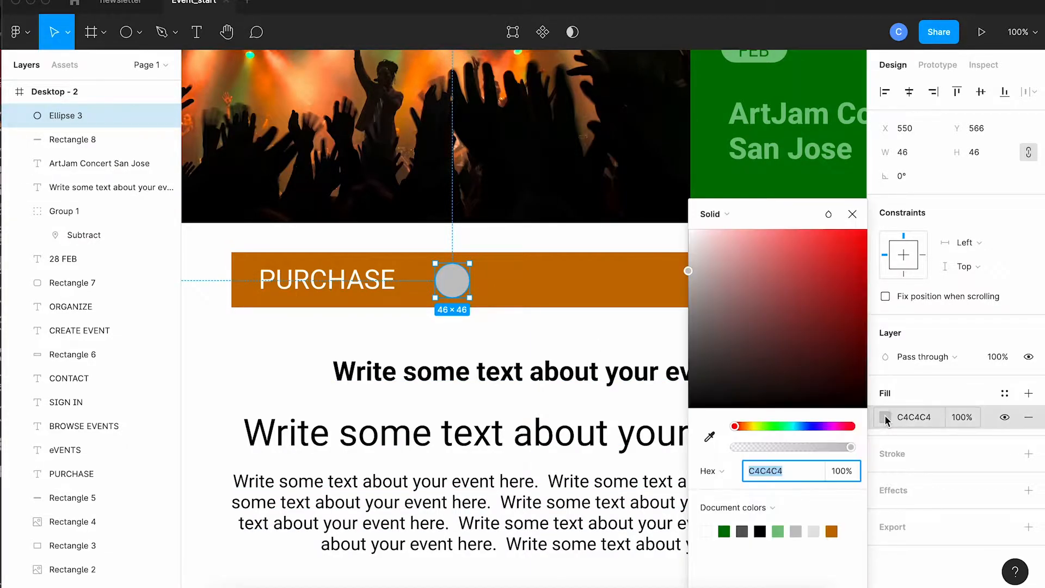
pyautogui.click(958, 416)
pyautogui.write('0')
pyautogui.press('Return')
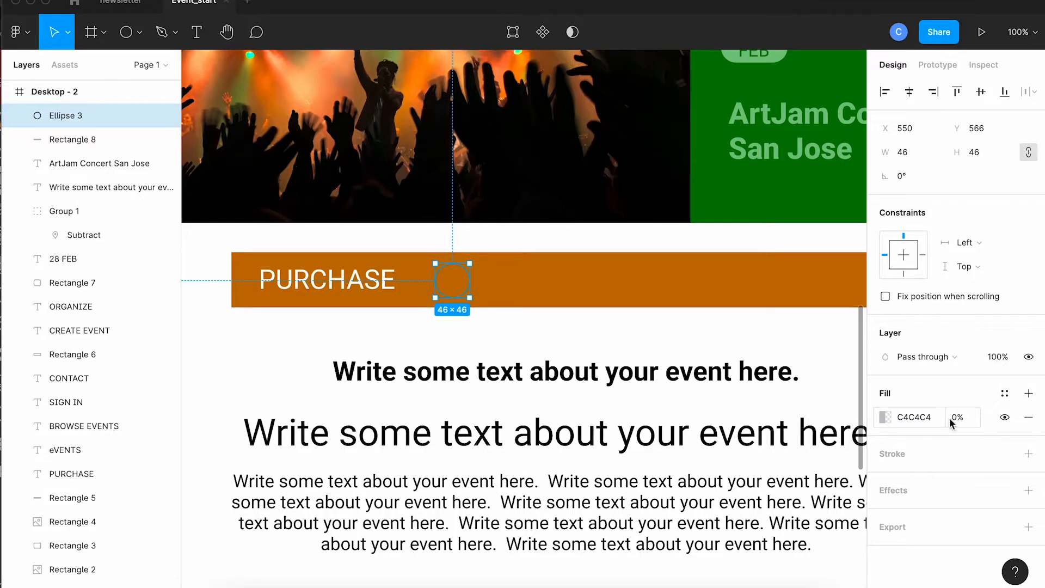
# Add a white (FFFFFF) inside stroke to the circle with a width of 3
pyautogui.click(892, 454)
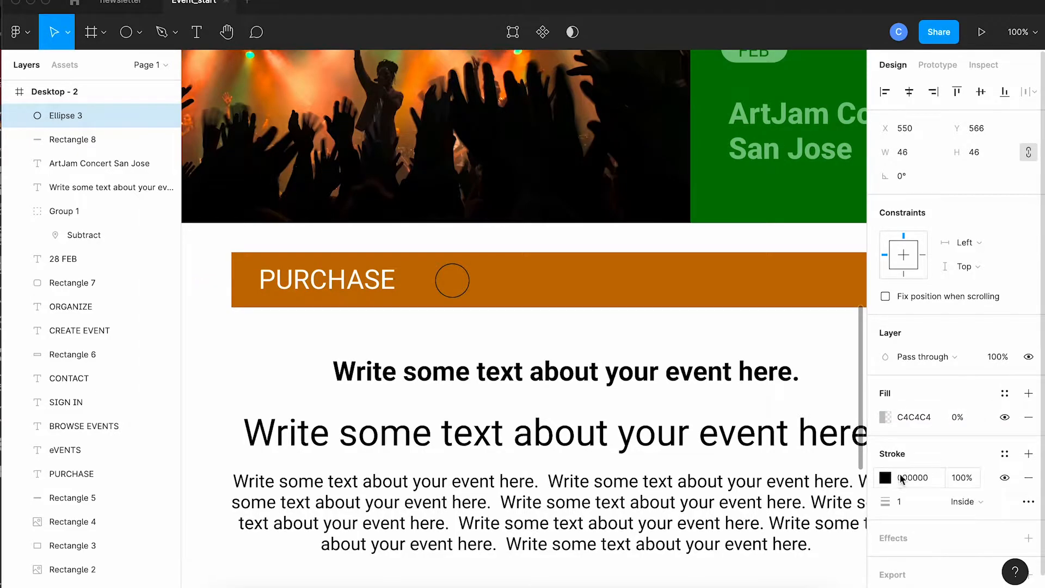
pyautogui.click(885, 477)
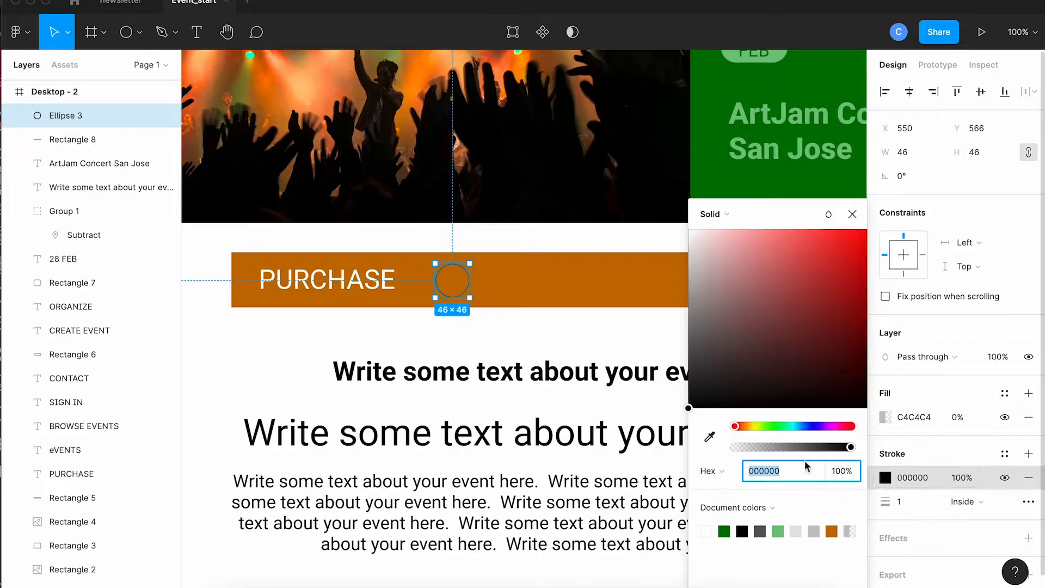
pyautogui.click(706, 529)
pyautogui.click(907, 504)
pyautogui.write('3')
pyautogui.press('Return')
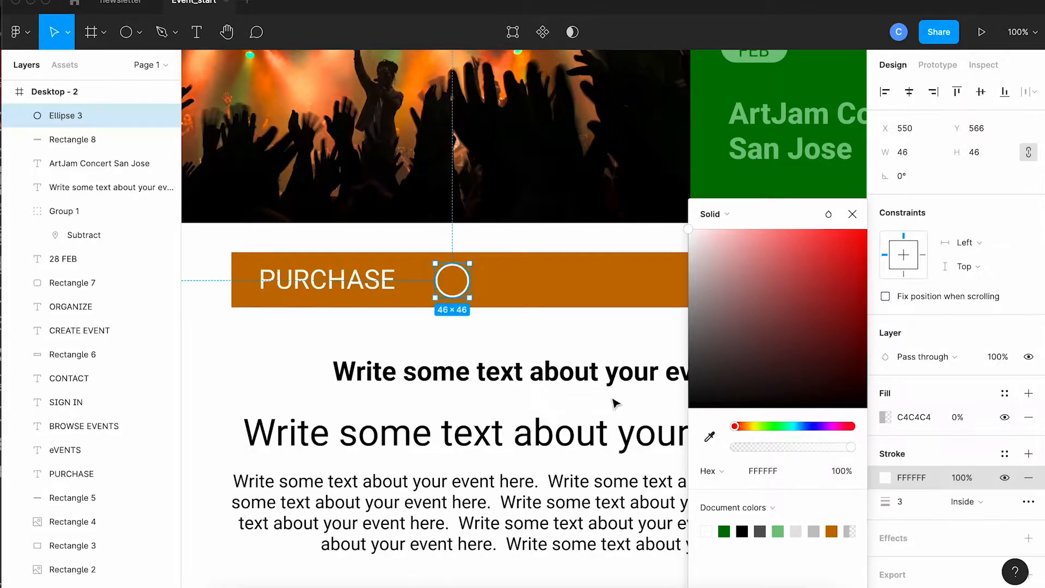
# Add the text 1 inside the white circle on the orange bar and set its weight to ExtraBold
pyautogui.click(198, 33)
pyautogui.click(448, 277)
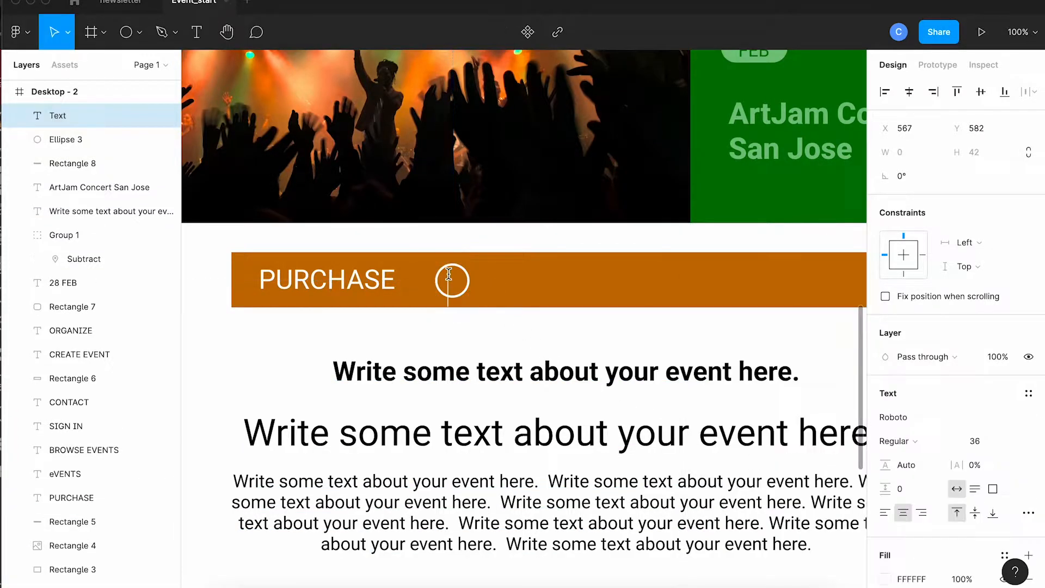
pyautogui.write('1')
pyautogui.hotkey('ctrl', 'a')
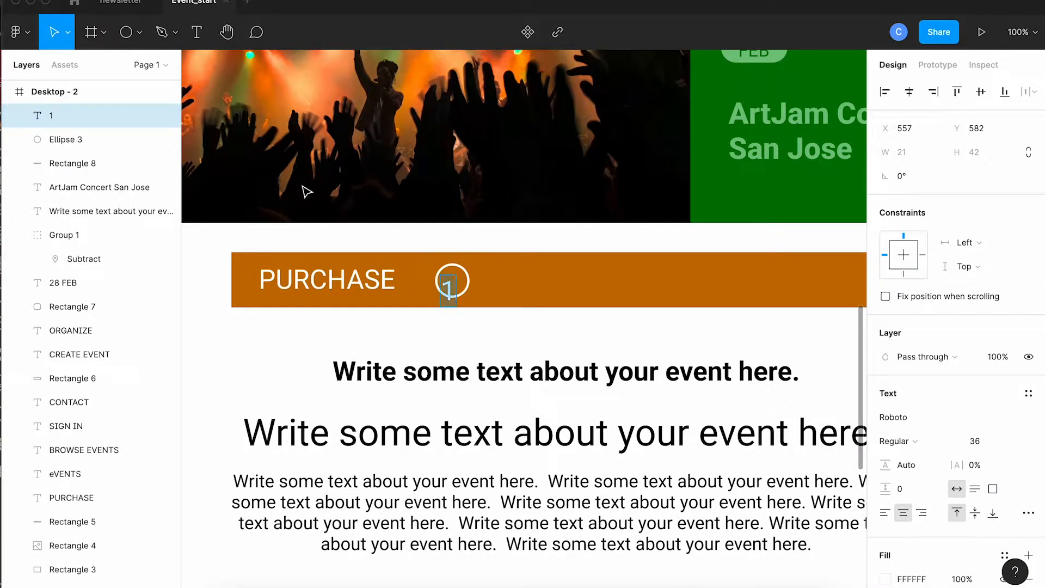
pyautogui.click(917, 440)
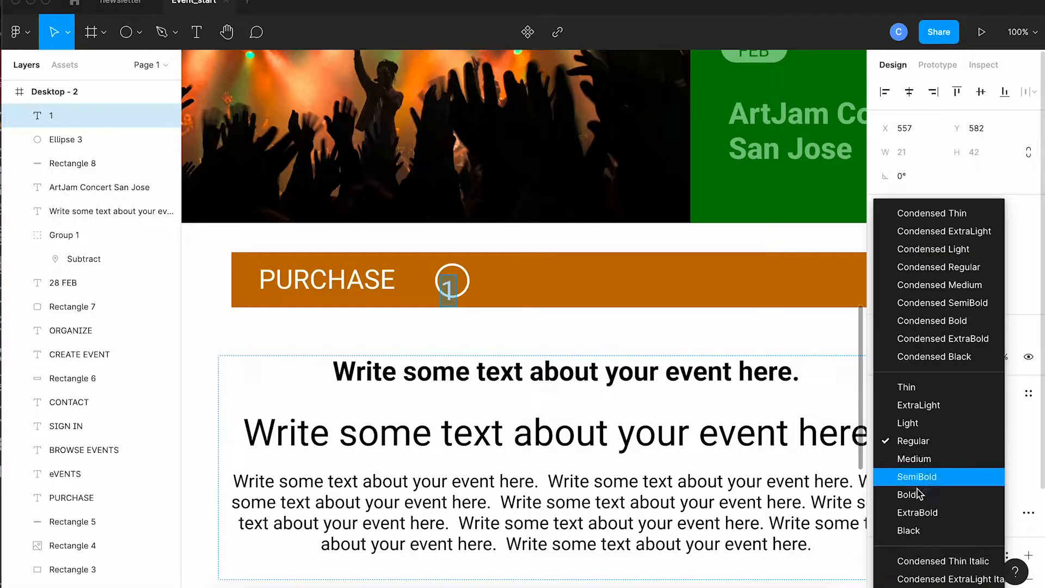
pyautogui.click(919, 512)
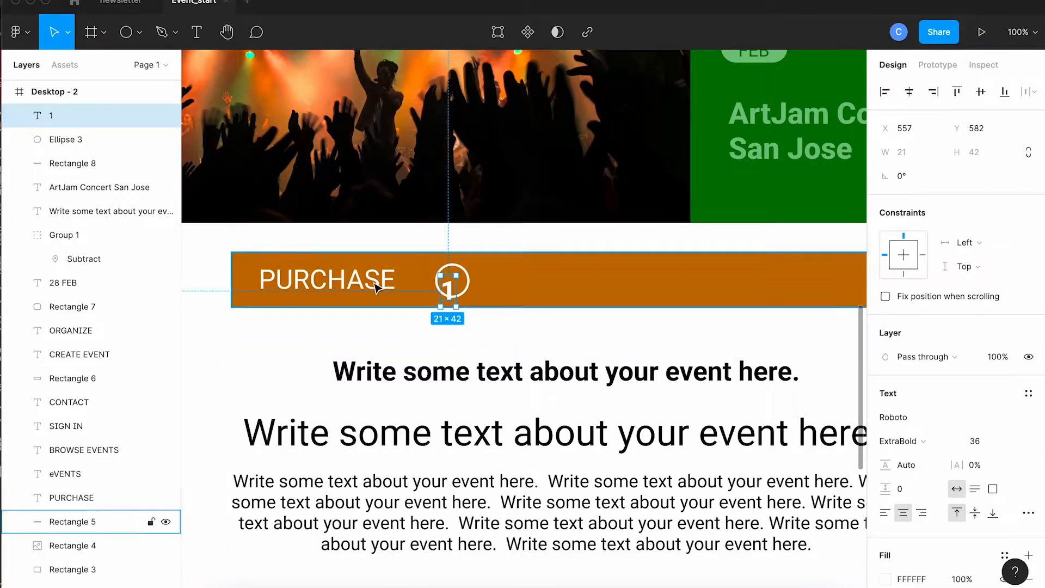
# Nudge the number 1 to X 562, Y 569 so it sits centred inside the circle
pyautogui.hotkey('shift', 'Up')
pyautogui.hotkey('shift', 'Up')
pyautogui.hotkey('shift', 'Down')
pyautogui.press('Right')
pyautogui.press('Right')
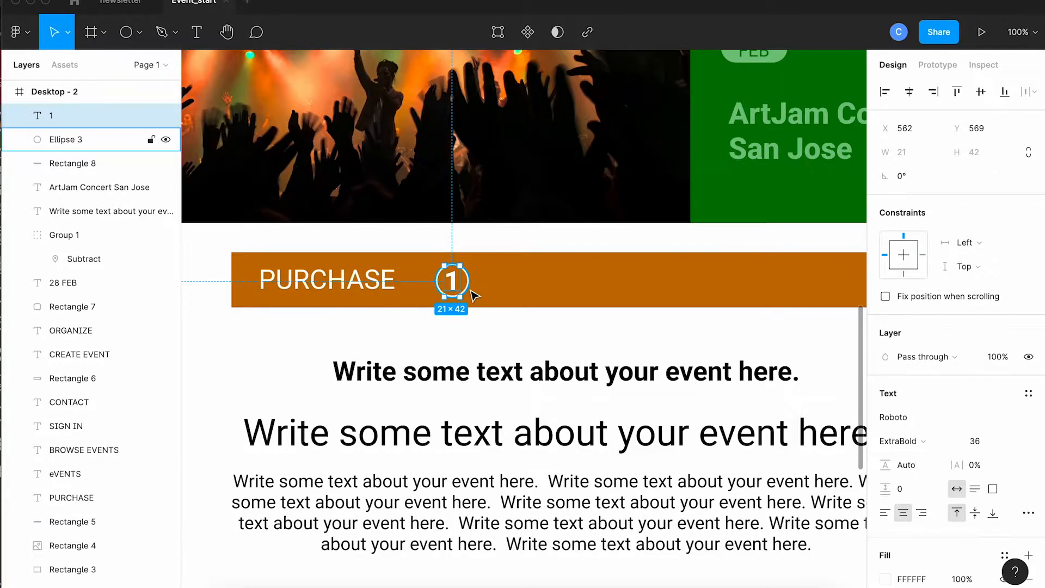
# Group the number 1 together with its circle
pyautogui.keyDown('shift'); pyautogui.click(470, 290); pyautogui.keyUp('shift')
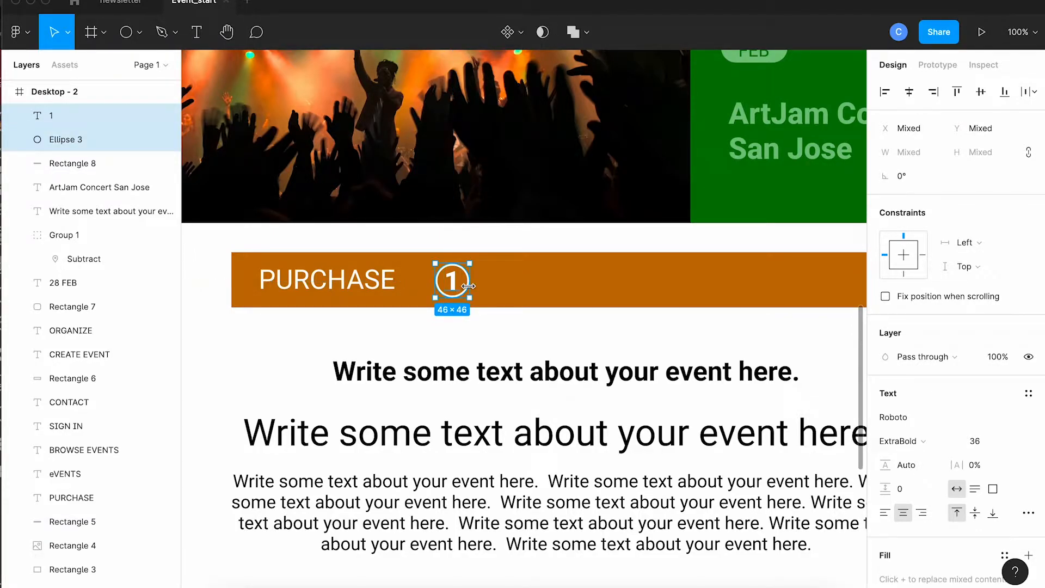
pyautogui.click(187, 1)
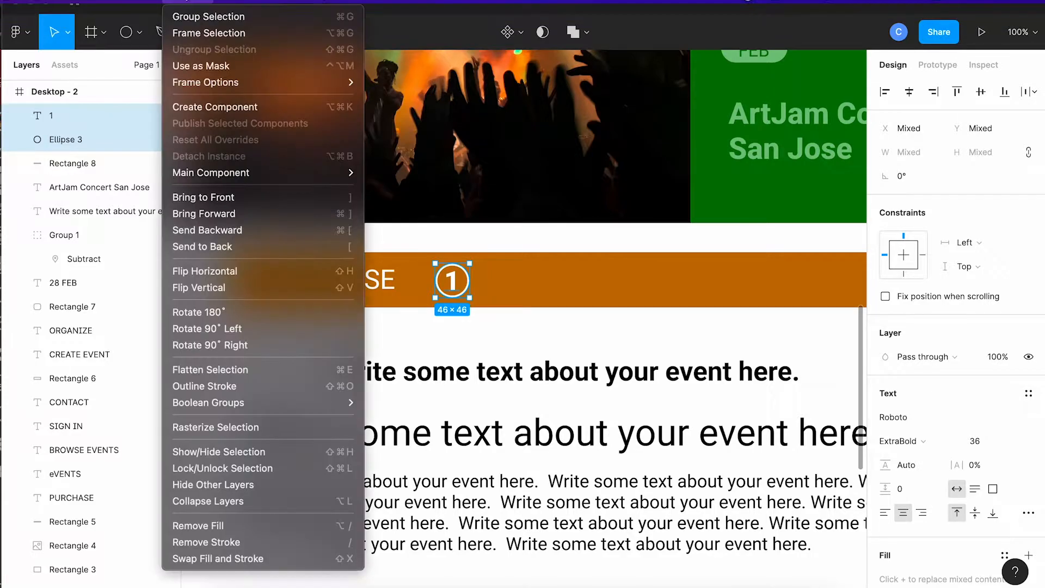
pyautogui.click(191, 17)
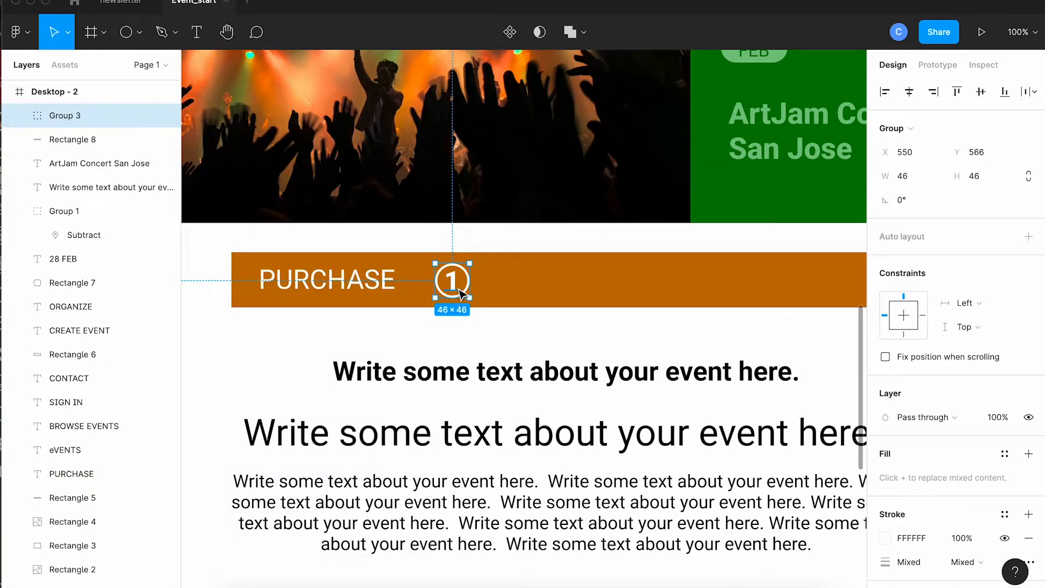
# Duplicate the numbered circle group four times to form an evenly spaced row of five along the orange bar
pyautogui.moveTo(461, 292); pyautogui.dragTo(527, 291)
pyautogui.press('super+d')
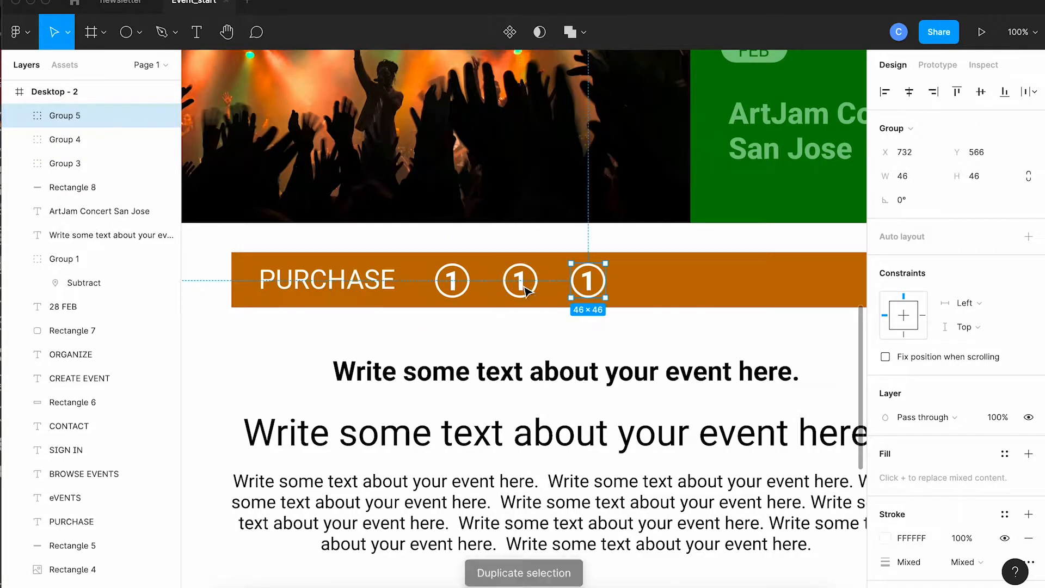
pyautogui.press('super+d')
pyautogui.hscroll(5, 527, 291)
pyautogui.scroll(1, 527, 291)
pyautogui.press('super+d')
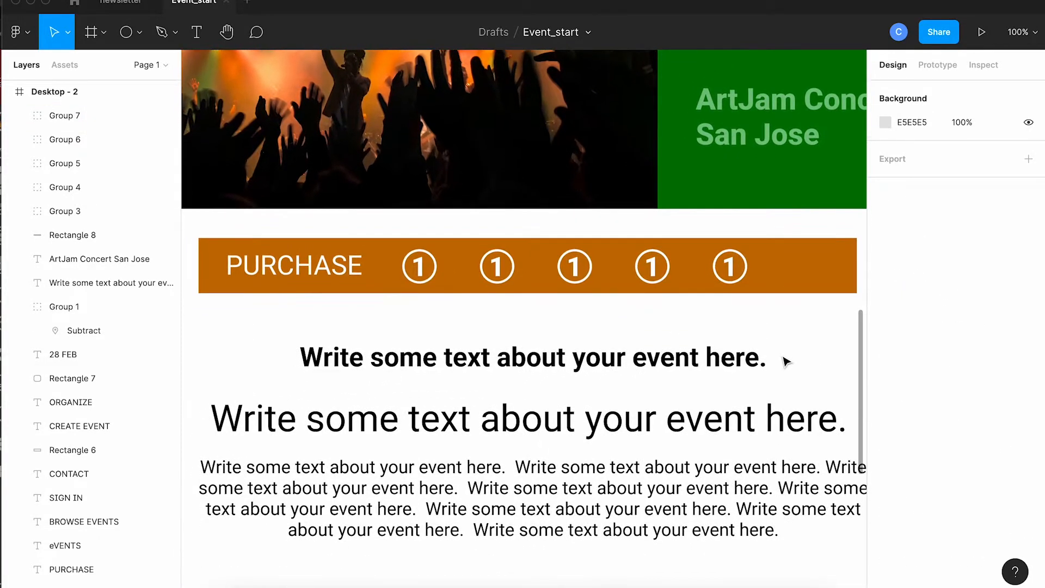
# Change the numbers in the four duplicated circles to 2, 3, 4 and 5 in order
pyautogui.doubleClick(500, 276)
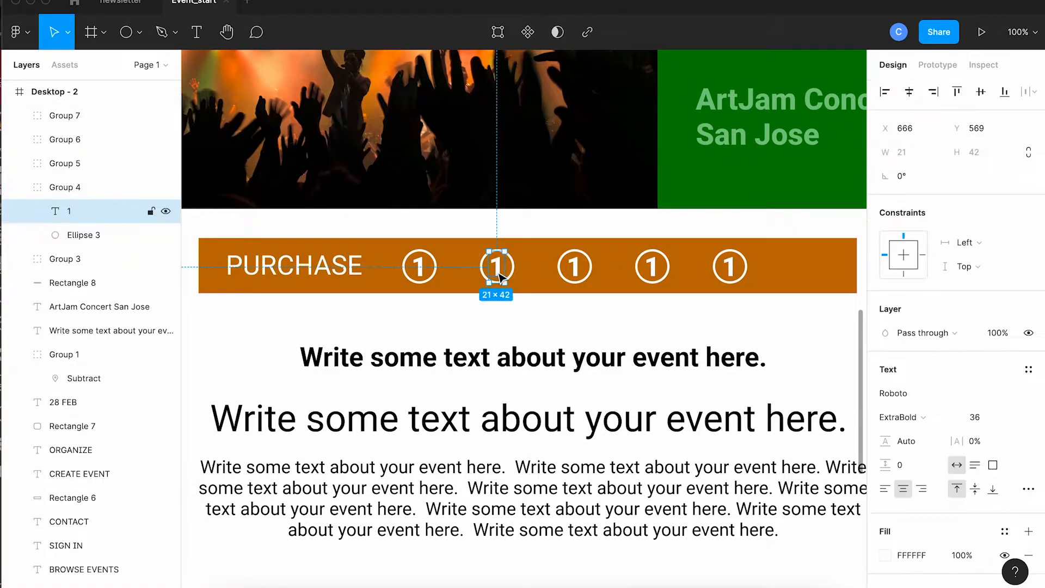
pyautogui.doubleClick(499, 276)
pyautogui.write('2')
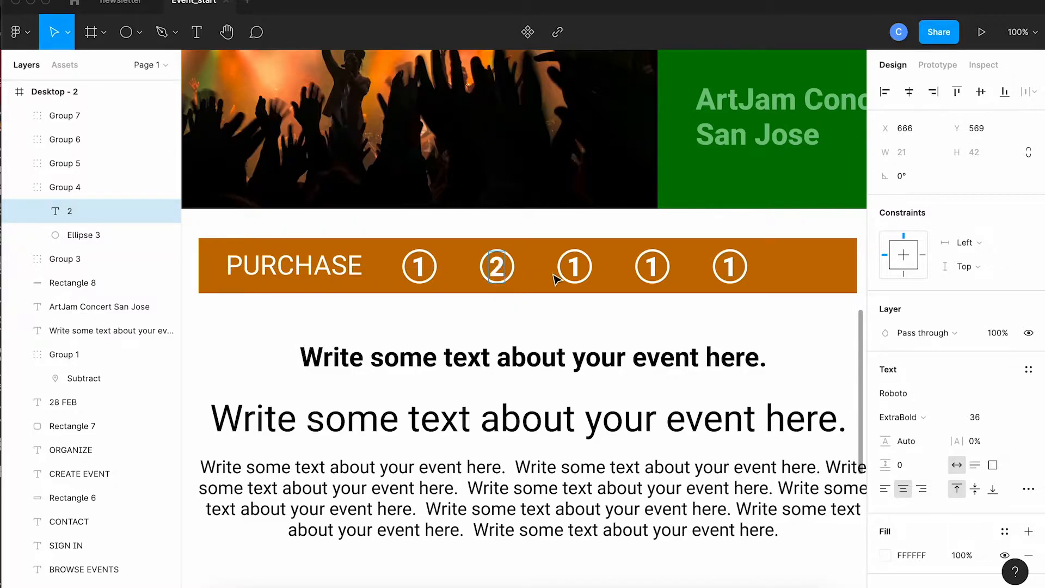
pyautogui.doubleClick(572, 267)
pyautogui.write('3')
pyautogui.doubleClick(654, 267)
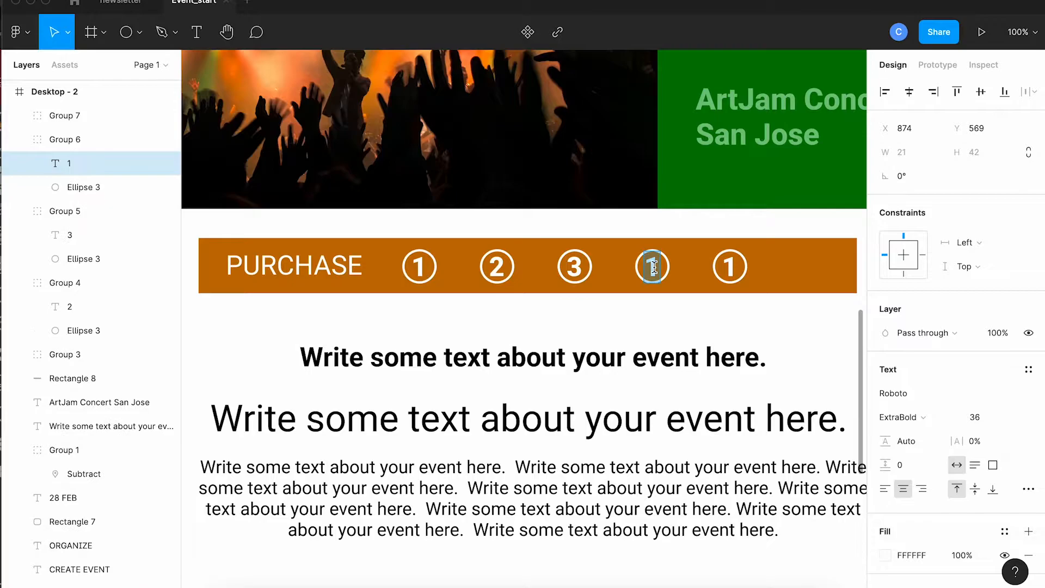
pyautogui.write('4')
pyautogui.doubleClick(729, 266)
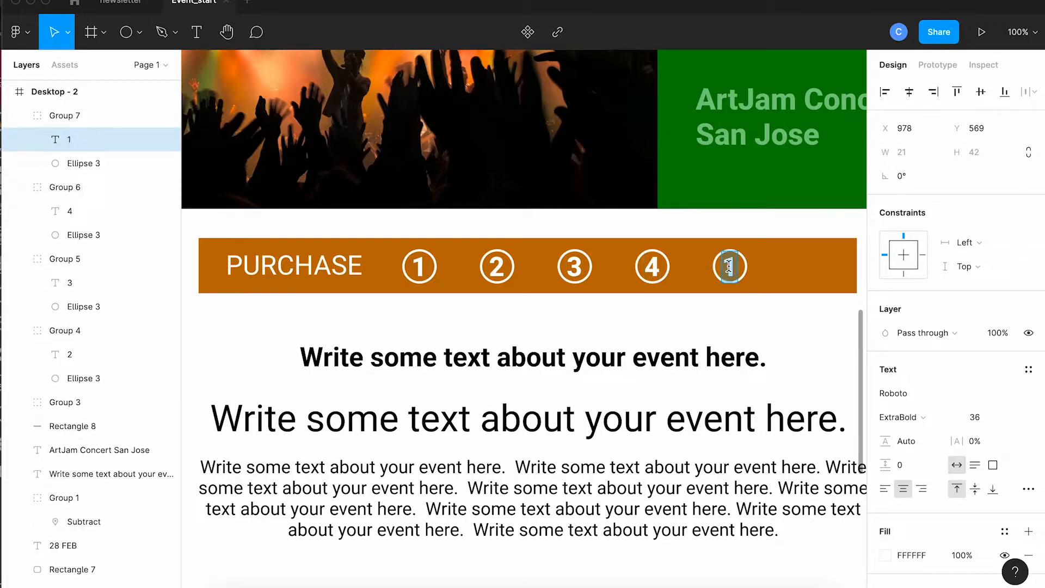
pyautogui.write('5')
pyautogui.press('Escape')
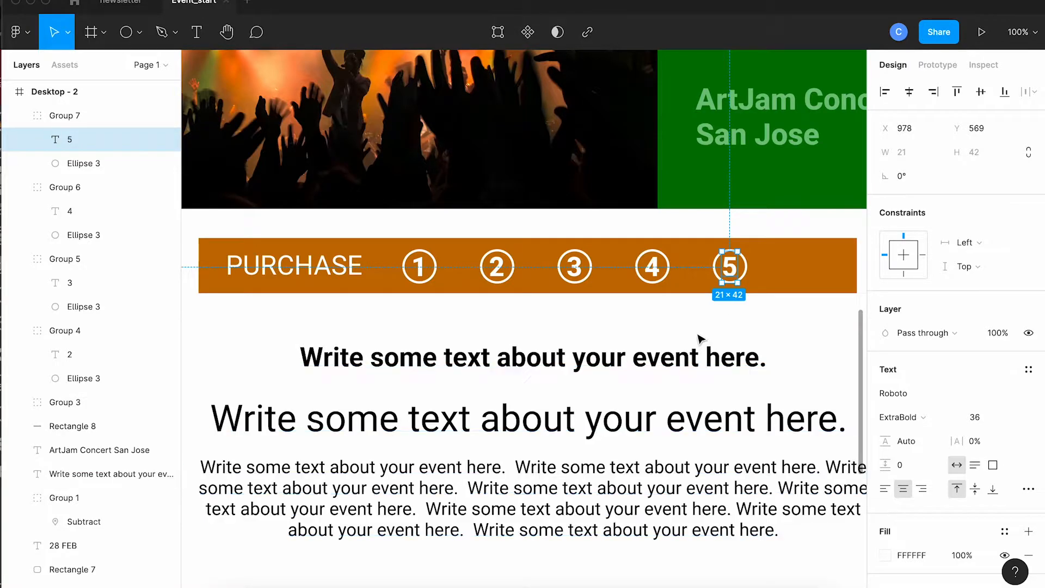
pyautogui.press('Escape')
# Duplicate the Desktop - 2 frame and place the copy beside it at X 2342, Y -513
pyautogui.press('-')
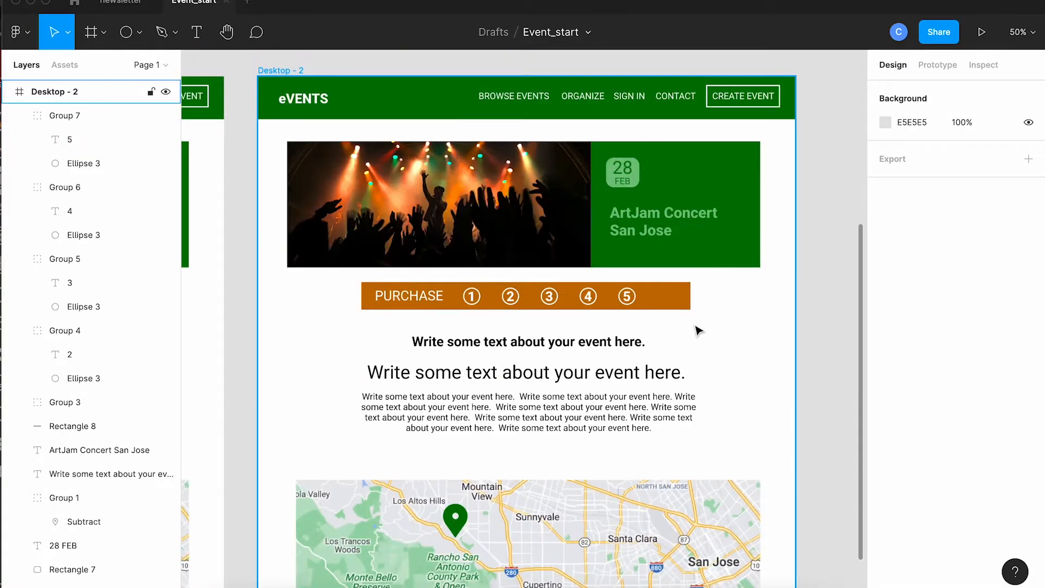
pyautogui.press('-')
pyautogui.hscroll(-2, 713, 378)
pyautogui.scroll(-1, 714, 378)
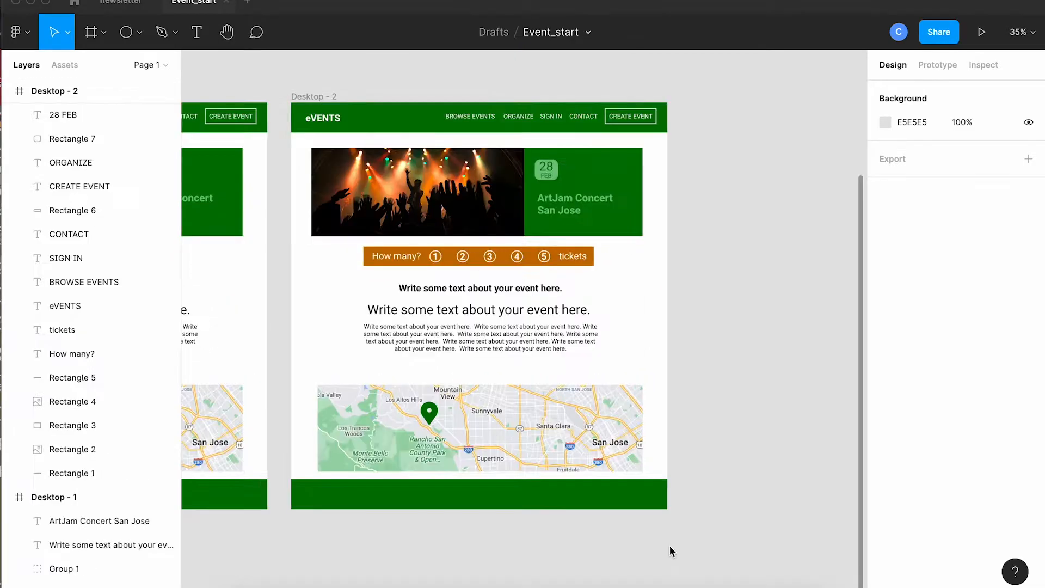
pyautogui.click(314, 101)
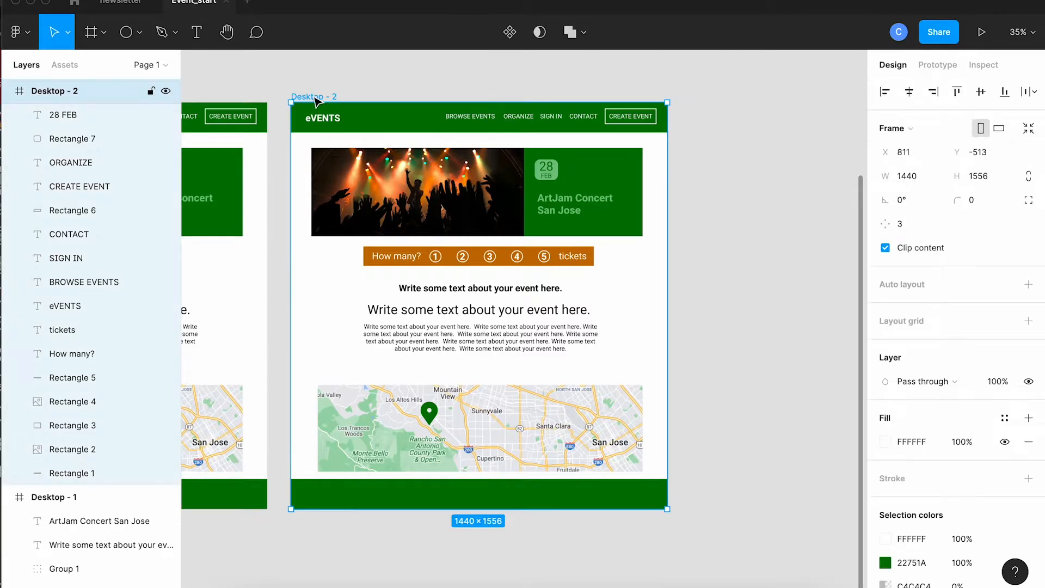
pyautogui.moveTo(314, 100); pyautogui.dragTo(721, 107)
# Set the layer opacity of circle groups 1, 2, 4 and 5 on Desktop - 3 to 50%, leaving out circle 3
pyautogui.hscroll(3, 721, 158)
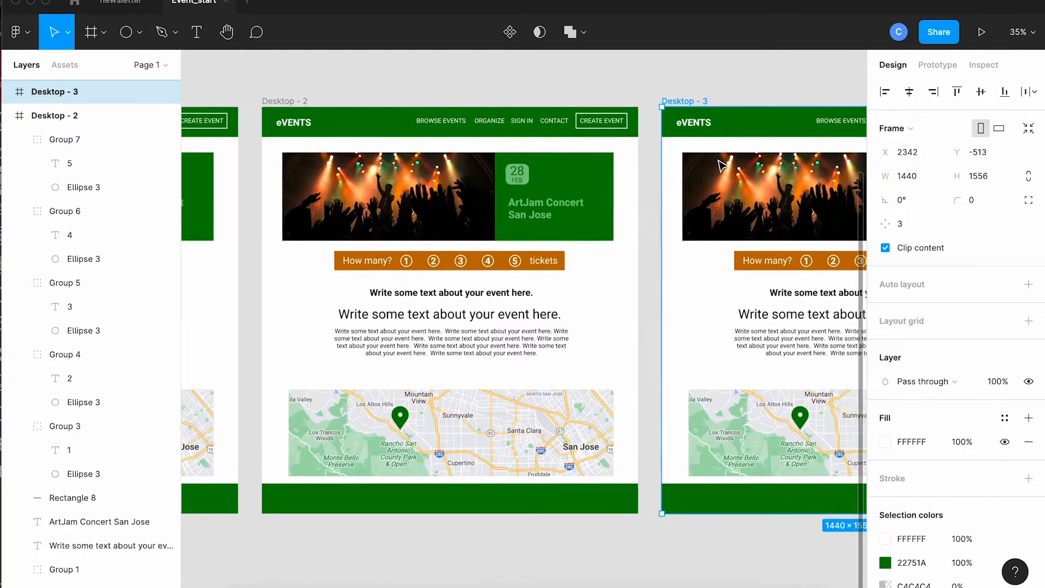
pyautogui.hscroll(3, 721, 163)
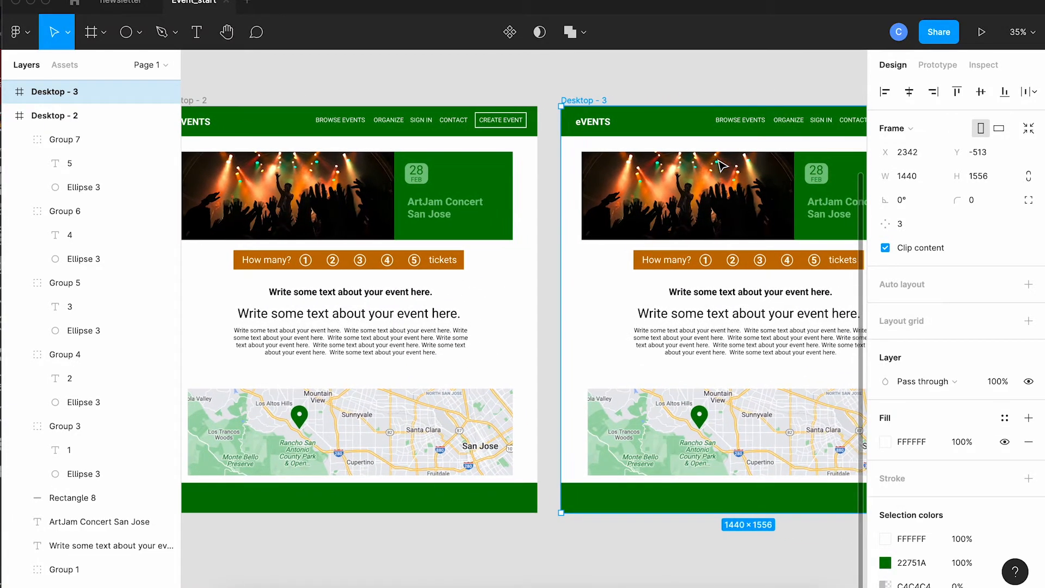
pyautogui.hscroll(5, 722, 165)
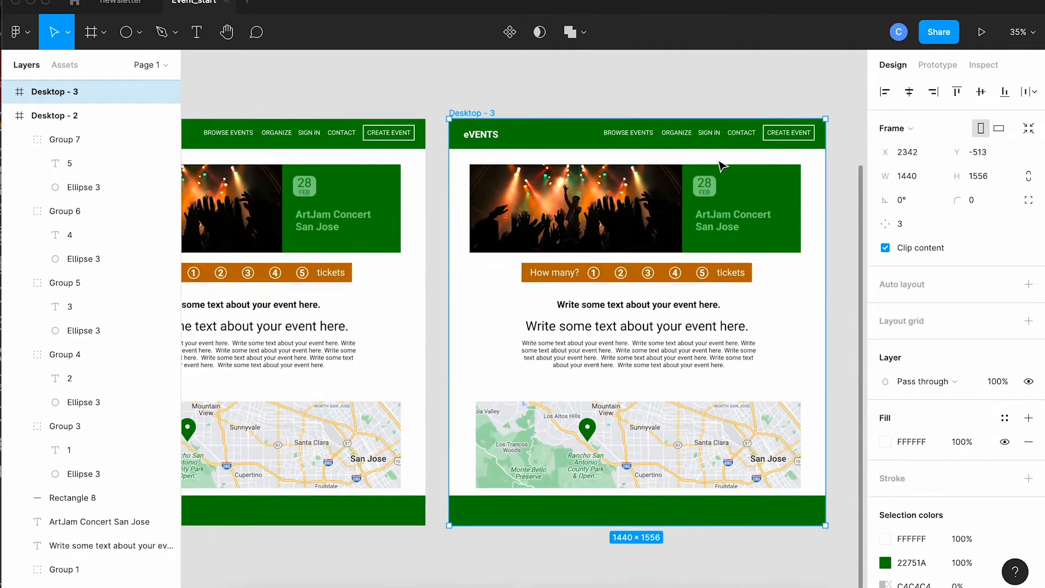
pyautogui.hscroll(2, 721, 164)
pyautogui.scroll(3, 722, 165)
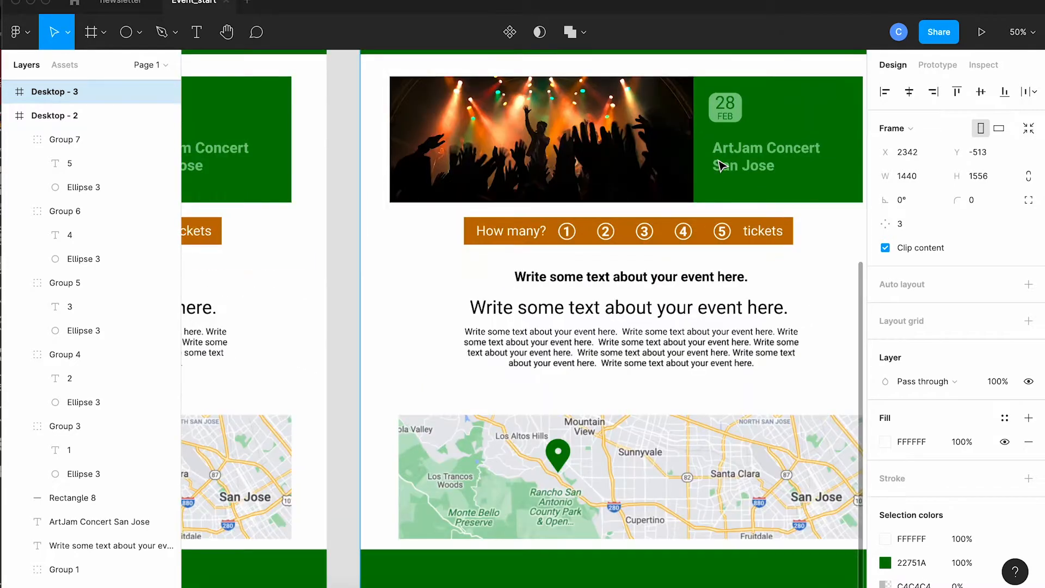
pyautogui.hscroll(2, 723, 163)
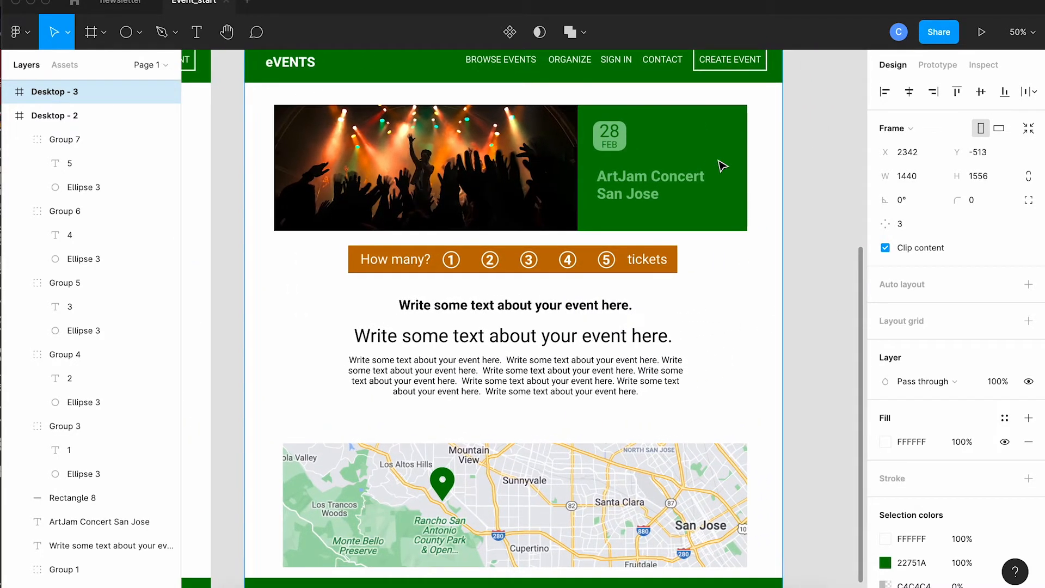
pyautogui.click(451, 269)
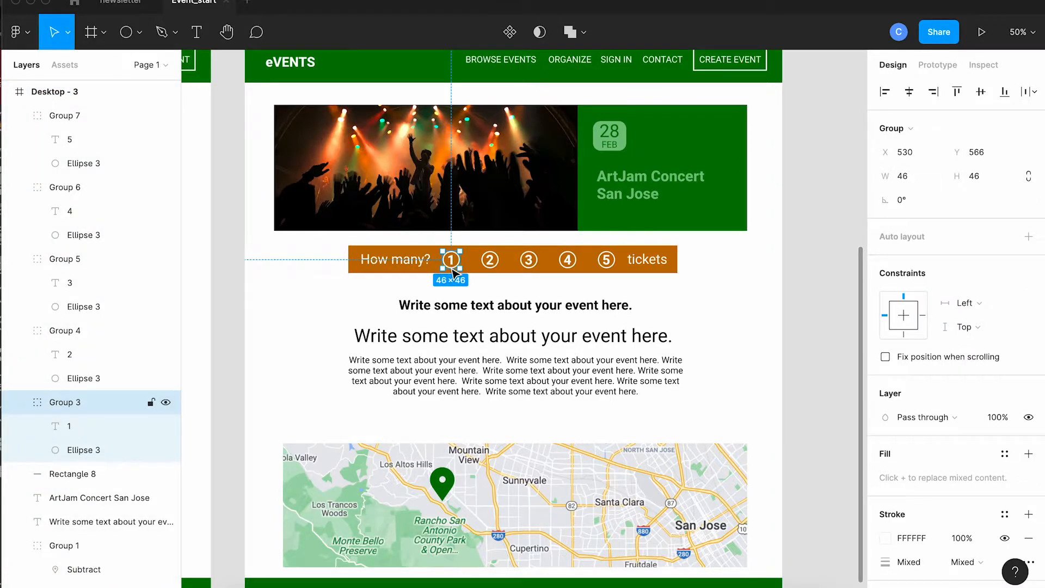
pyautogui.keyDown('shift'); pyautogui.click(493, 270); pyautogui.keyUp('shift')
pyautogui.keyDown('shift'); pyautogui.click(567, 270); pyautogui.keyUp('shift')
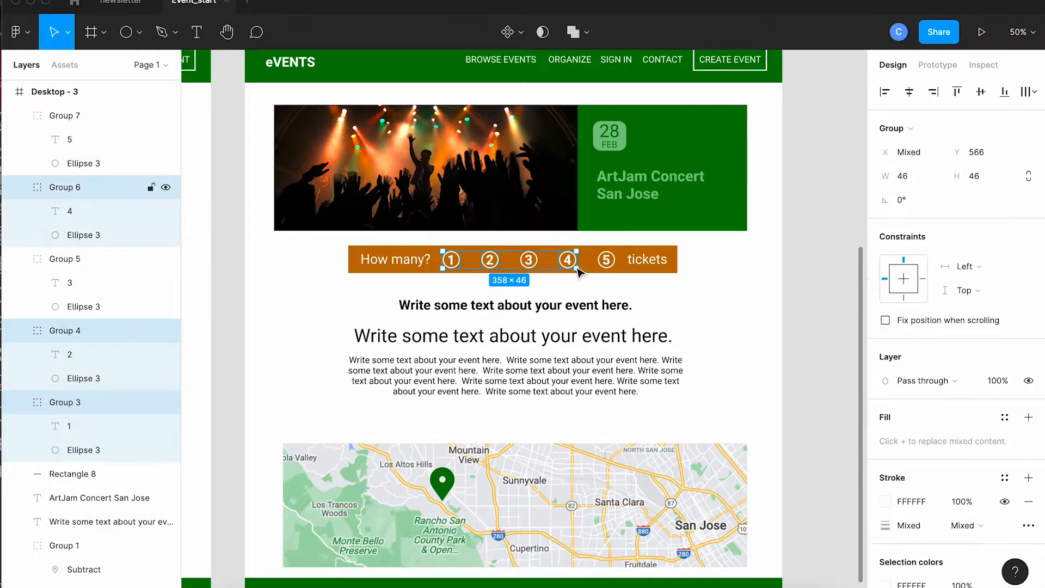
pyautogui.keyDown('shift'); pyautogui.click(610, 270); pyautogui.keyUp('shift')
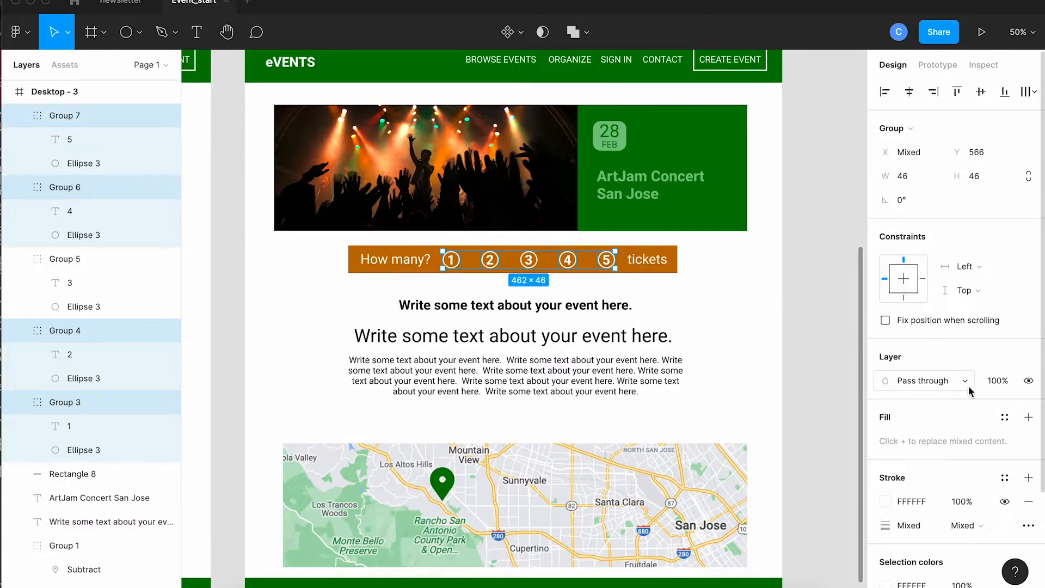
pyautogui.click(999, 380)
pyautogui.write('5')
pyautogui.press('Return')
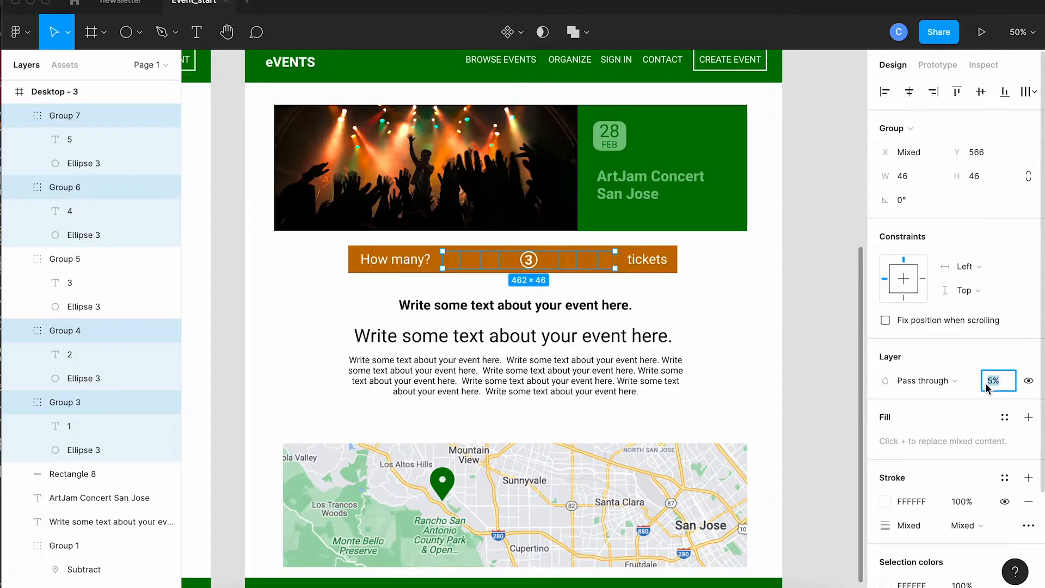
pyautogui.write('50')
pyautogui.press('Return')
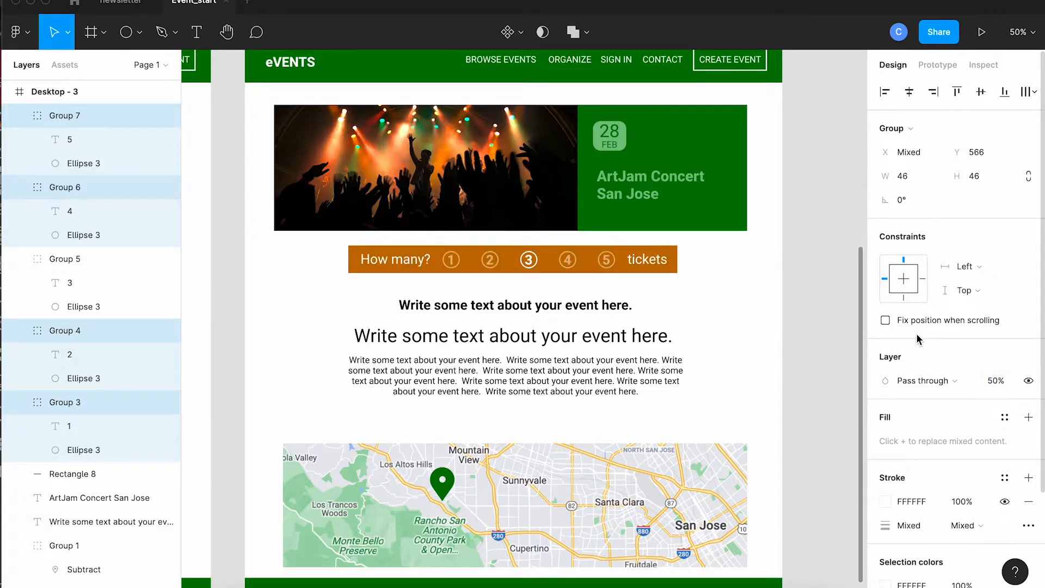
pyautogui.click(823, 340)
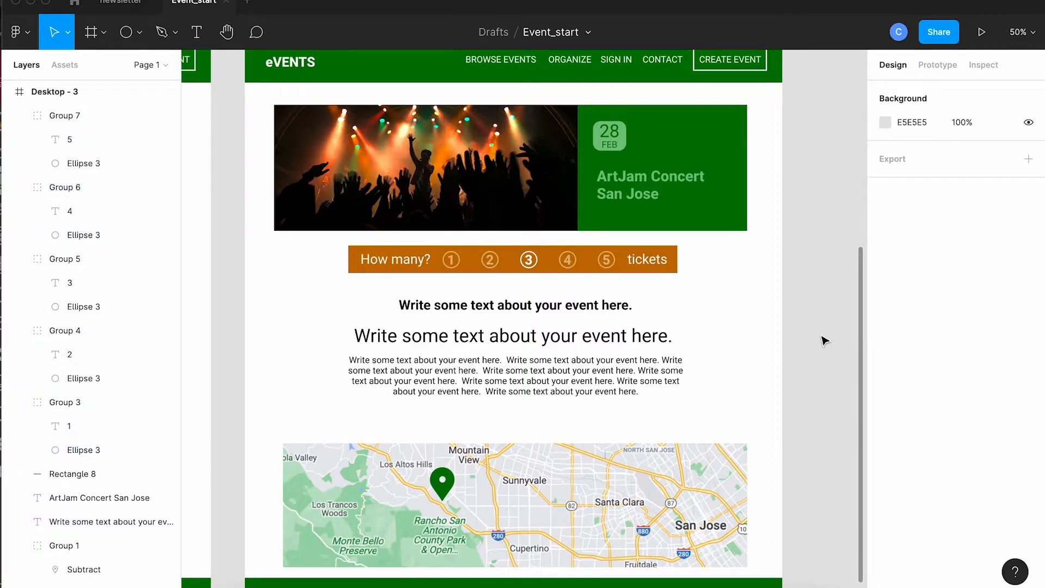
# Move the Ticket modal frame to the right of Desktop - 3 at X 3852, Y -513
pyautogui.scroll(-2, 823, 340)
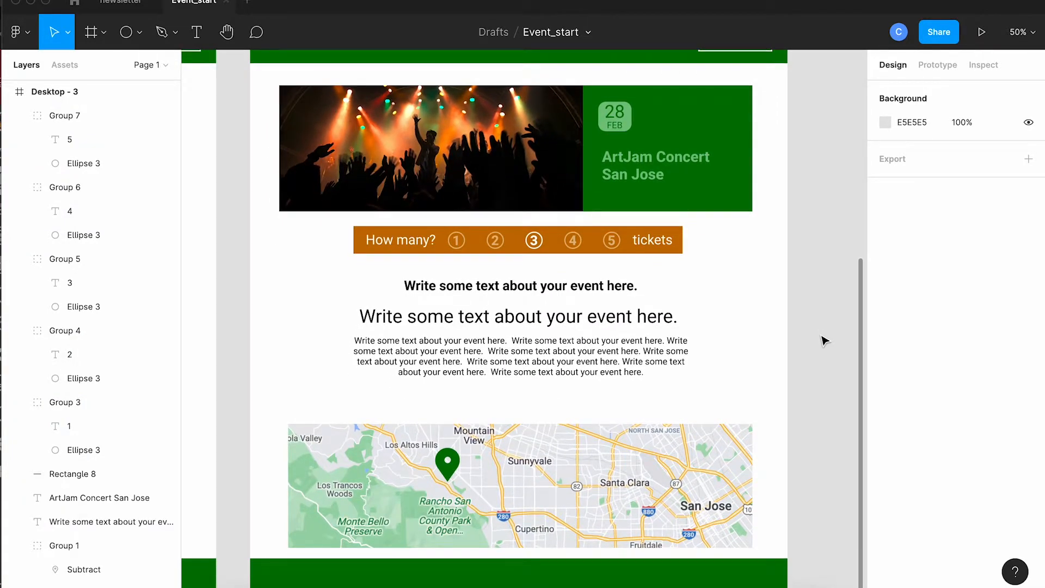
pyautogui.scroll(4, 823, 340)
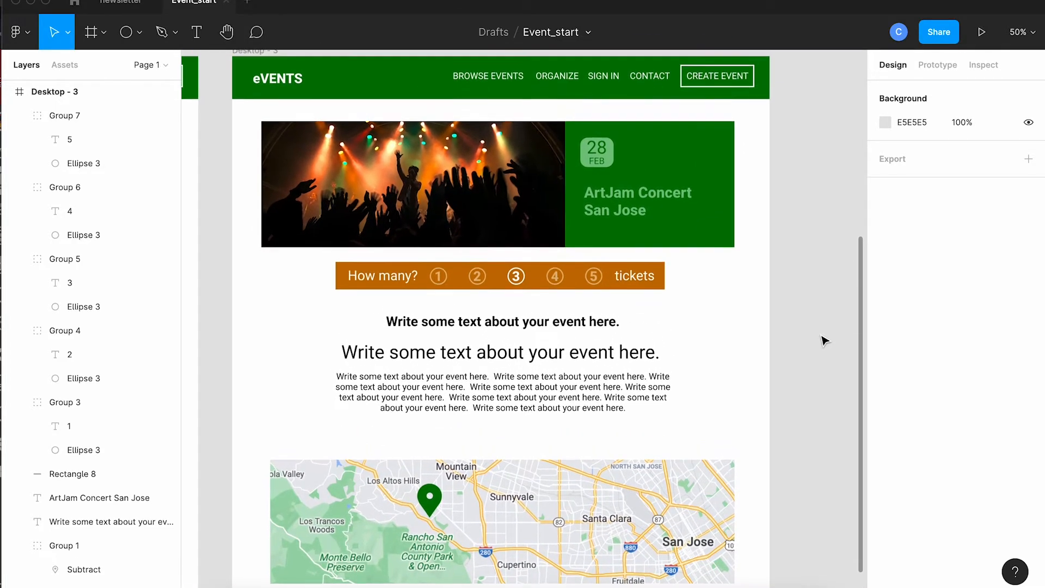
pyautogui.scroll(2, 823, 340)
pyautogui.hscroll(-3, 822, 340)
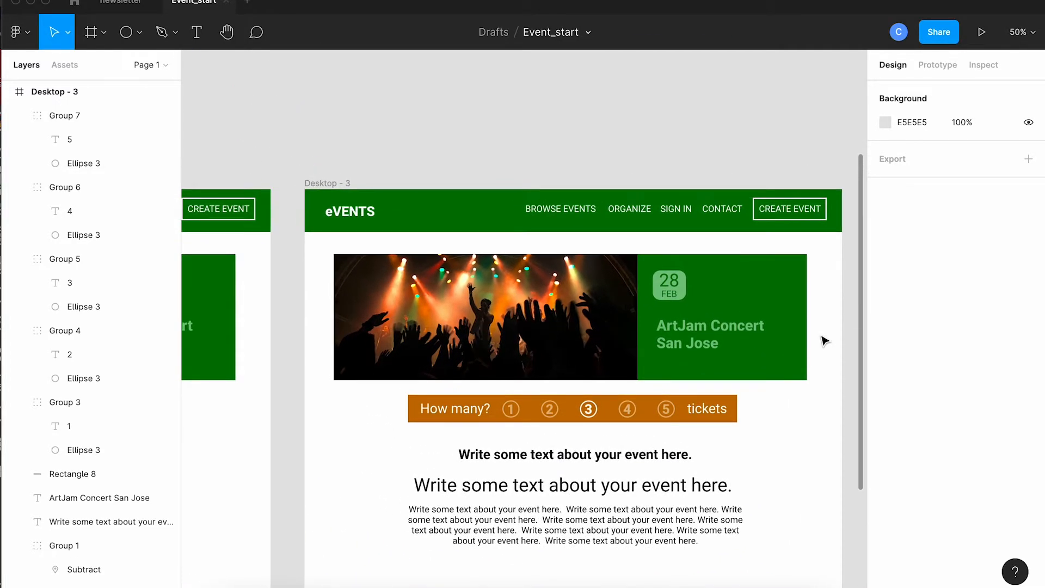
pyautogui.press('-')
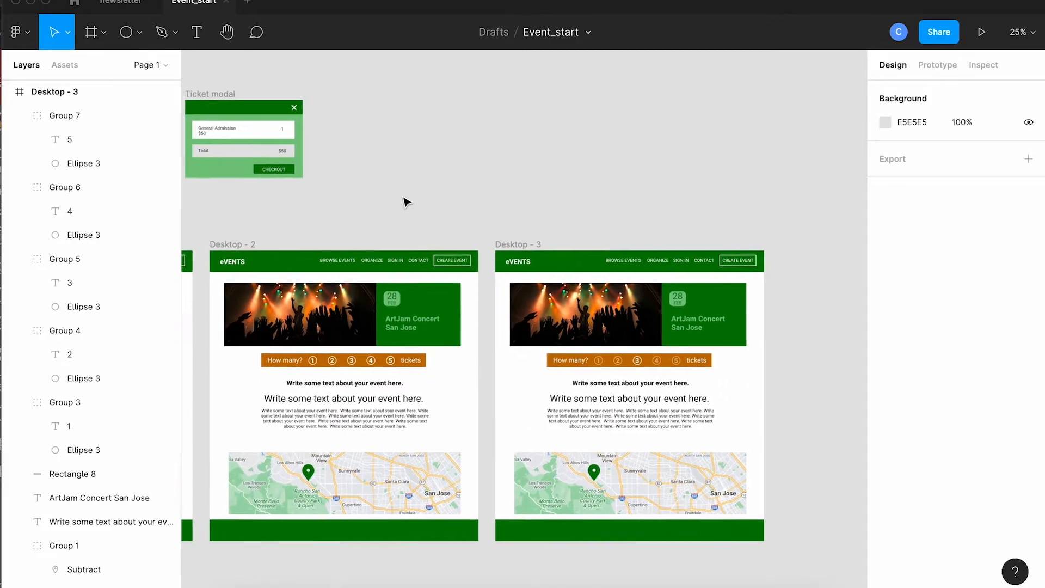
pyautogui.scroll(1, 406, 202)
pyautogui.hscroll(-1, 405, 202)
pyautogui.moveTo(233, 107); pyautogui.dragTo(825, 258)
pyautogui.hscroll(5, 750, 201)
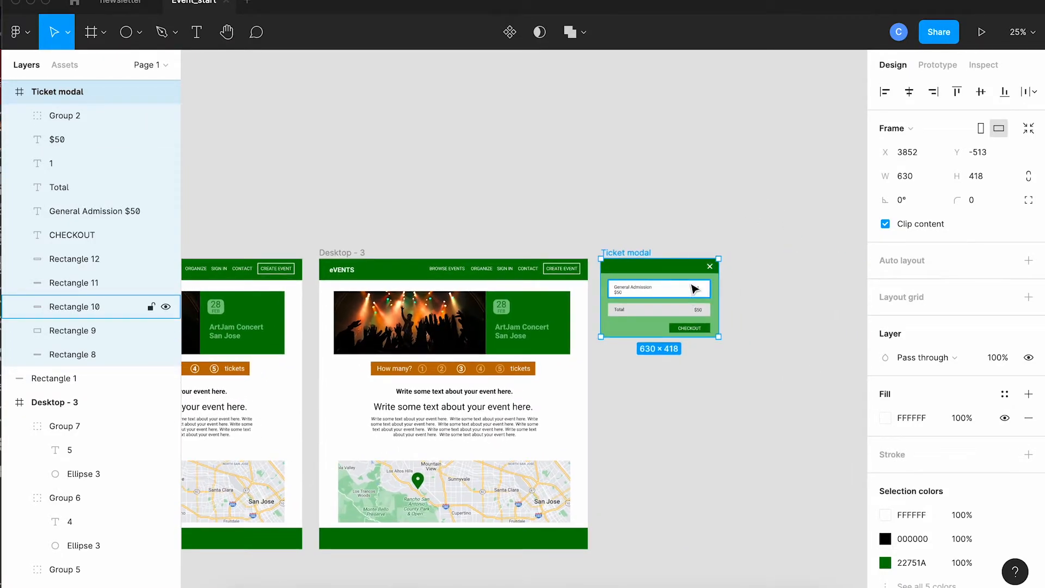
pyautogui.hotkey('shift', '0')
pyautogui.hscroll(10, 694, 288)
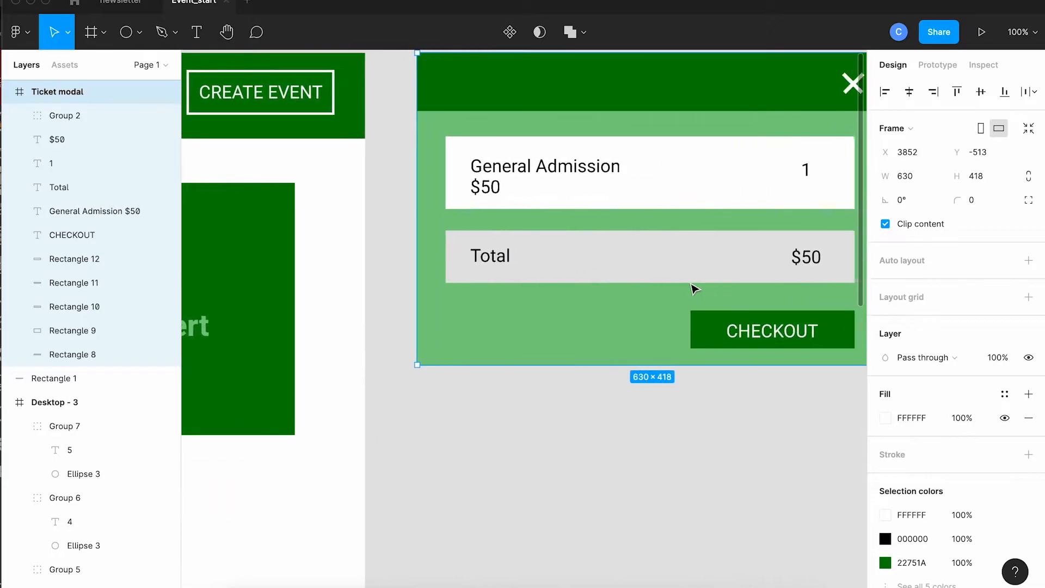
# Change the General Admission quantity in the Ticket modal to 3 and the total to $150
pyautogui.hscroll(4, 695, 289)
pyautogui.scroll(1, 695, 288)
pyautogui.click(713, 205)
pyautogui.doubleClick(713, 203)
pyautogui.write('3')
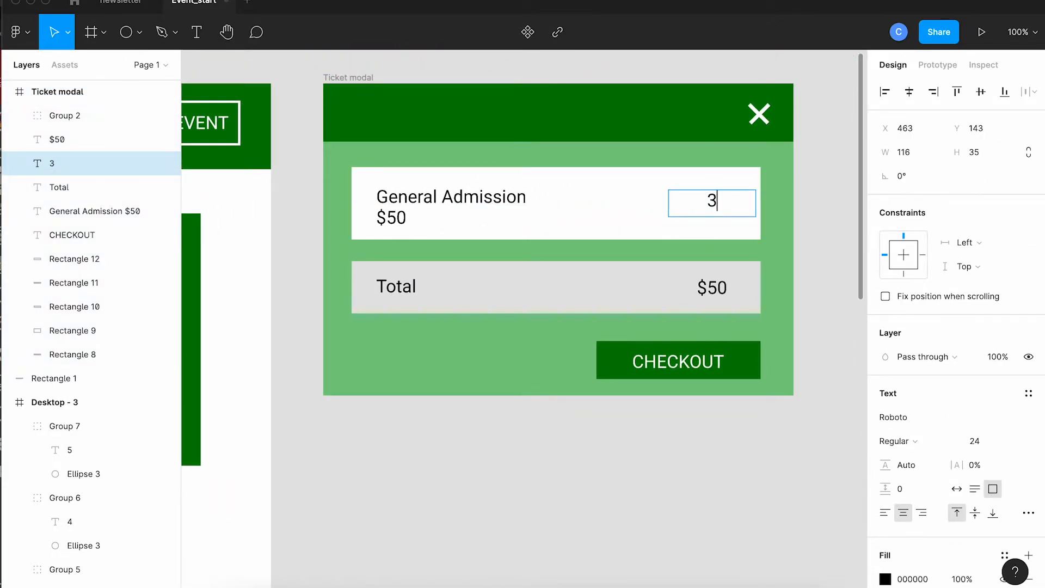
pyautogui.doubleClick(707, 284)
pyautogui.write('1')
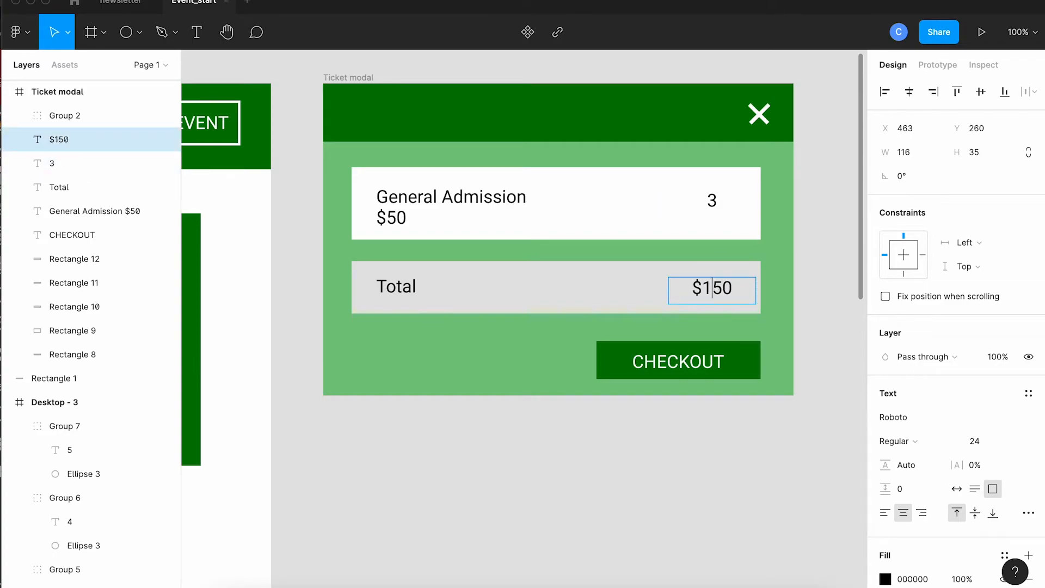
pyautogui.press('Escape')
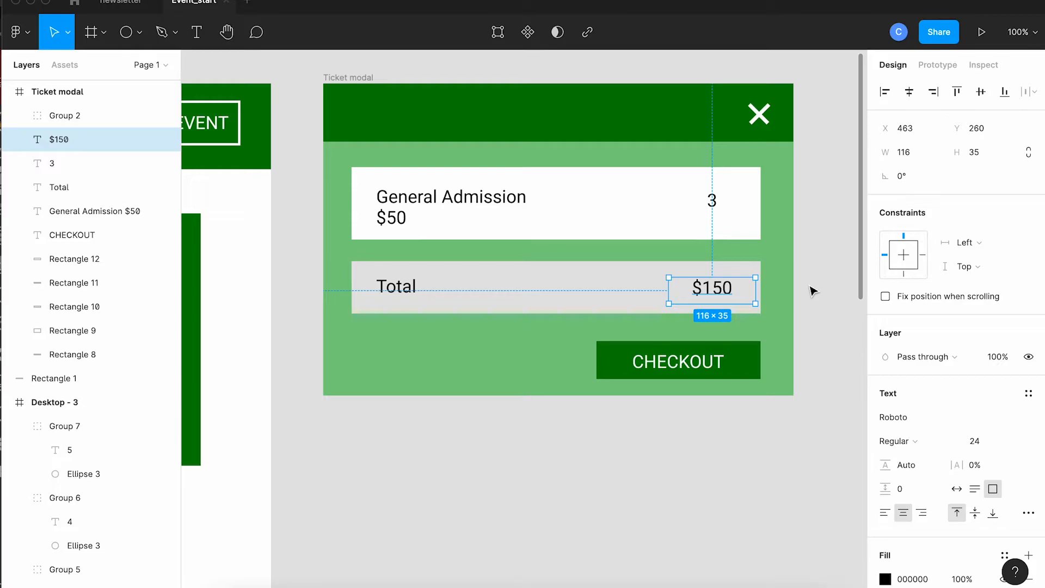
pyautogui.click(663, 570)
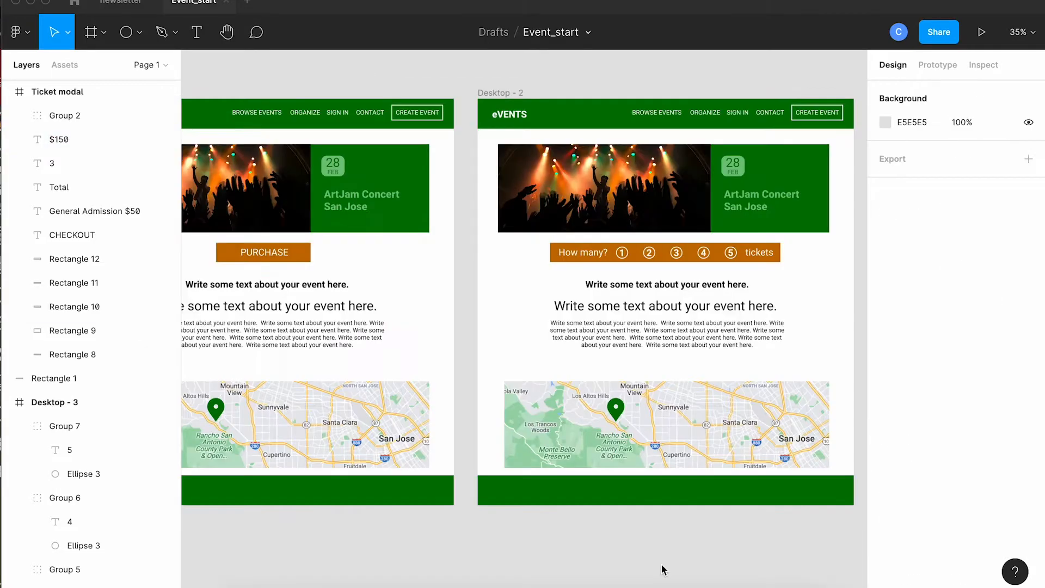
# Add a prototype connection from the PURCHASE button on Desktop - 1 to the Desktop - 2 frame
pyautogui.hscroll(-6, 663, 570)
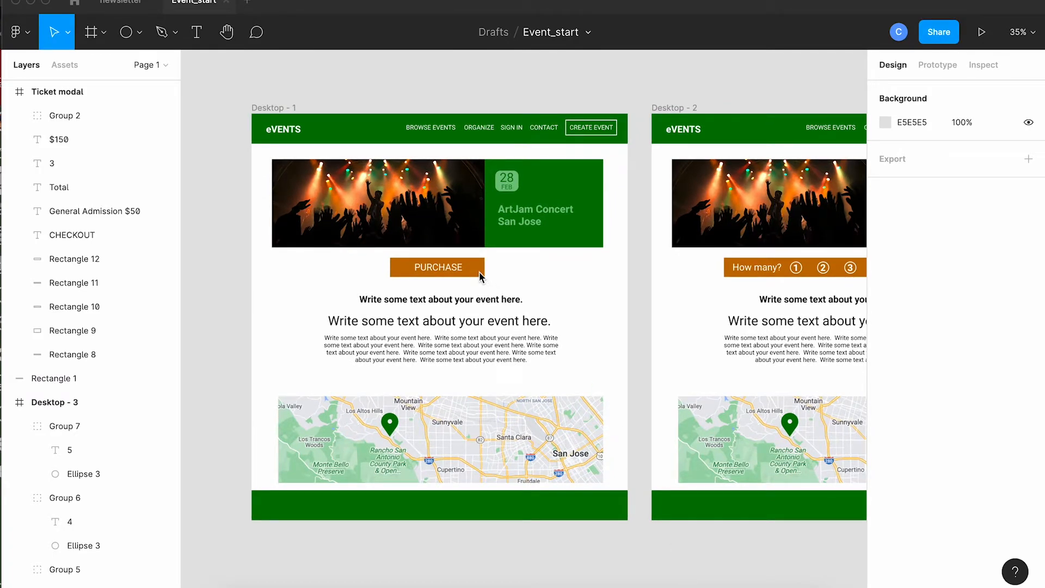
pyautogui.click(931, 69)
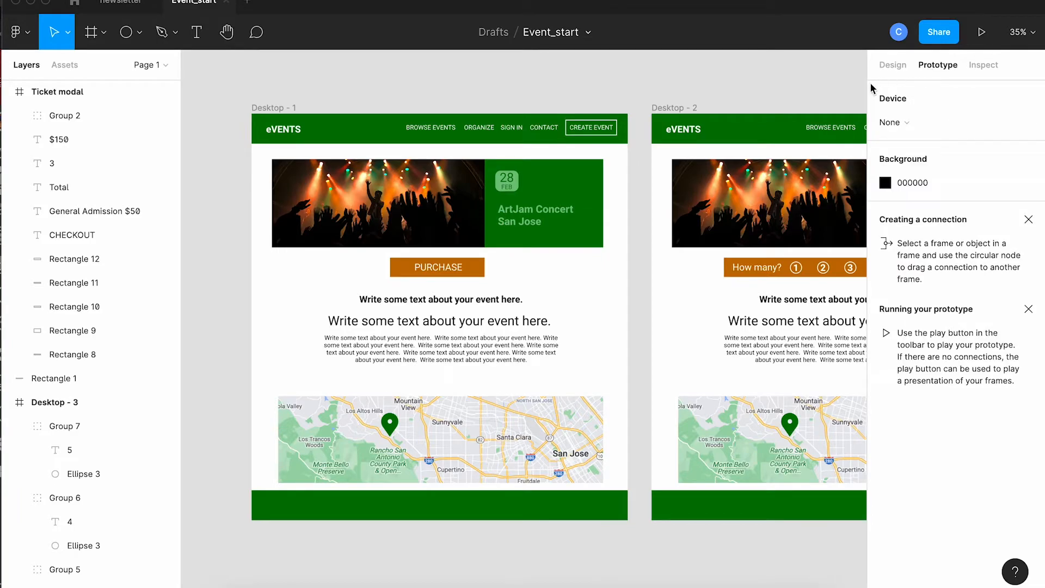
pyautogui.moveTo(483, 267)
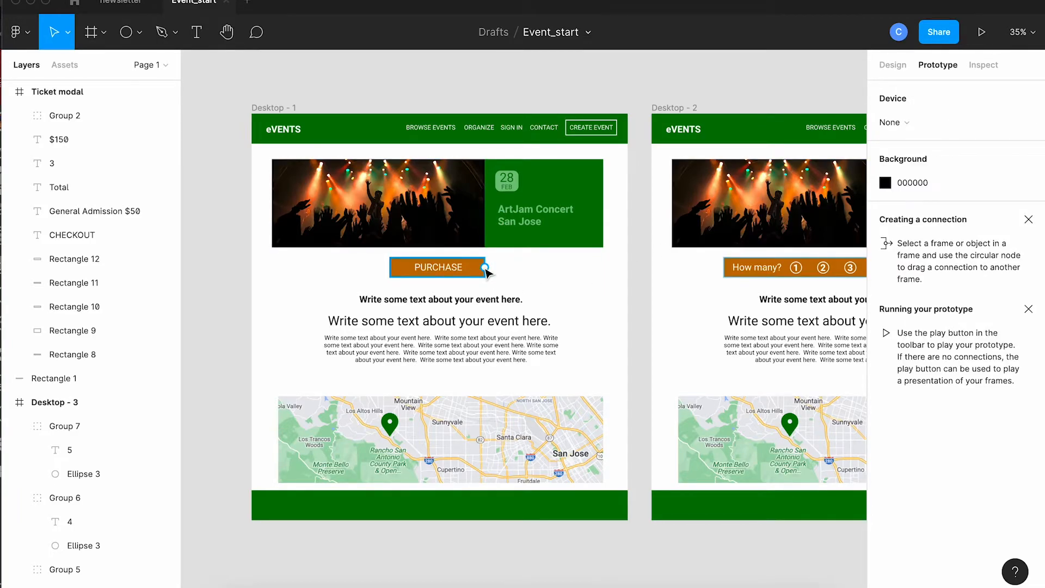
pyautogui.moveTo(486, 271); pyautogui.dragTo(694, 271)
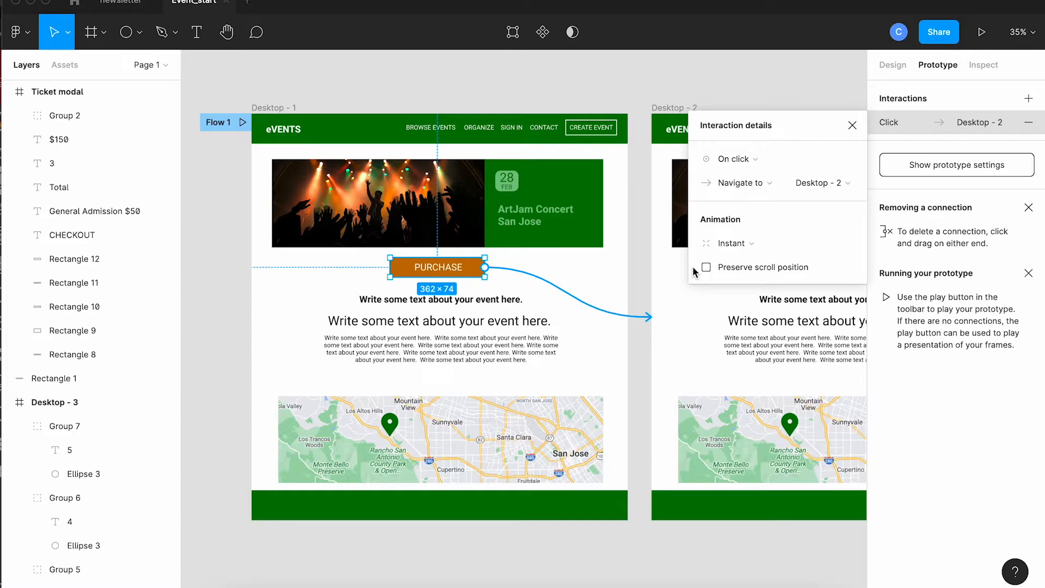
# Set the PURCHASE connection's animation to Smart animate and close its interaction details
pyautogui.hscroll(3, 680, 345)
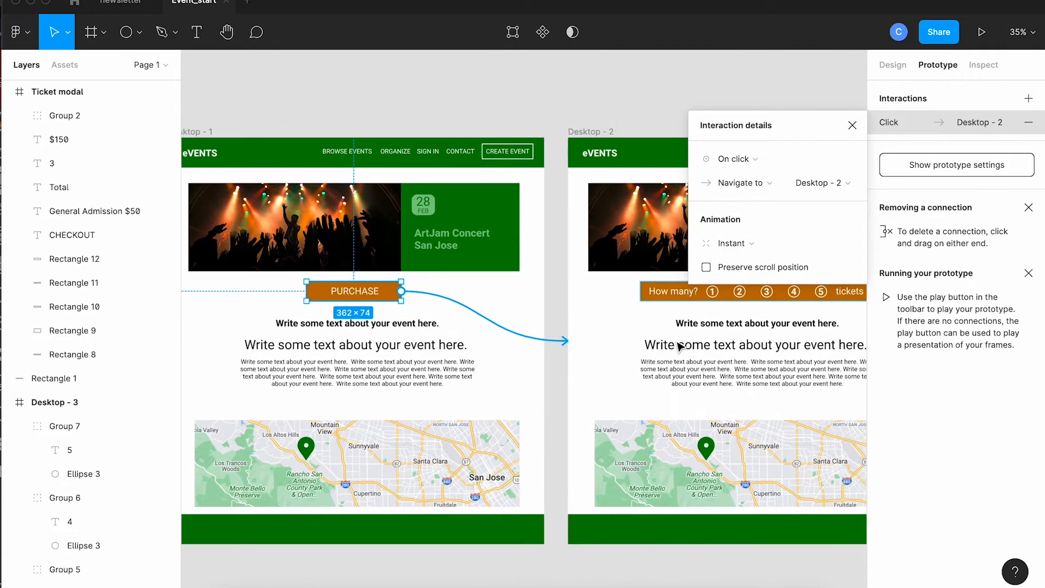
pyautogui.hscroll(2, 679, 345)
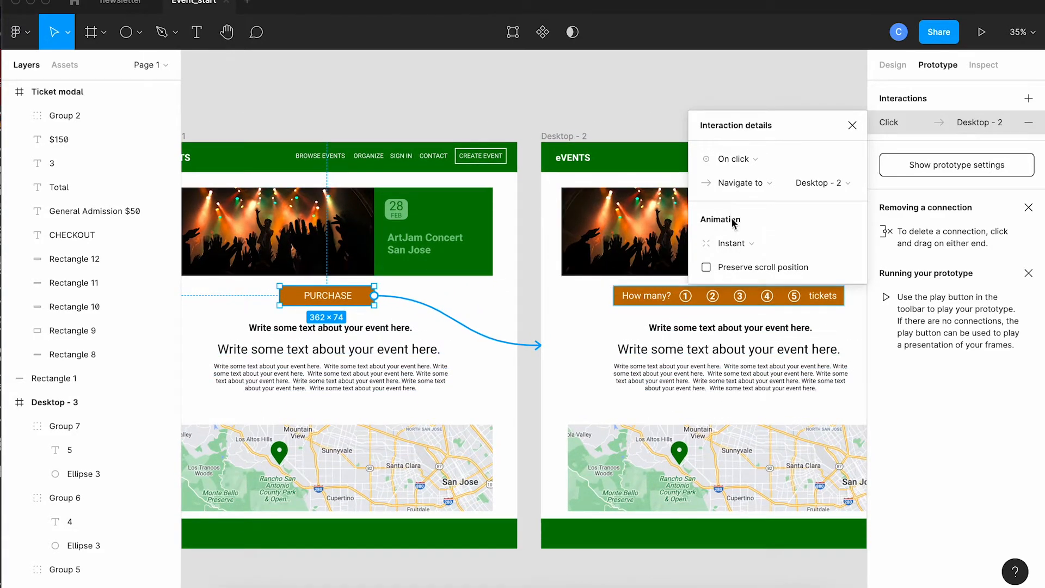
pyautogui.click(737, 245)
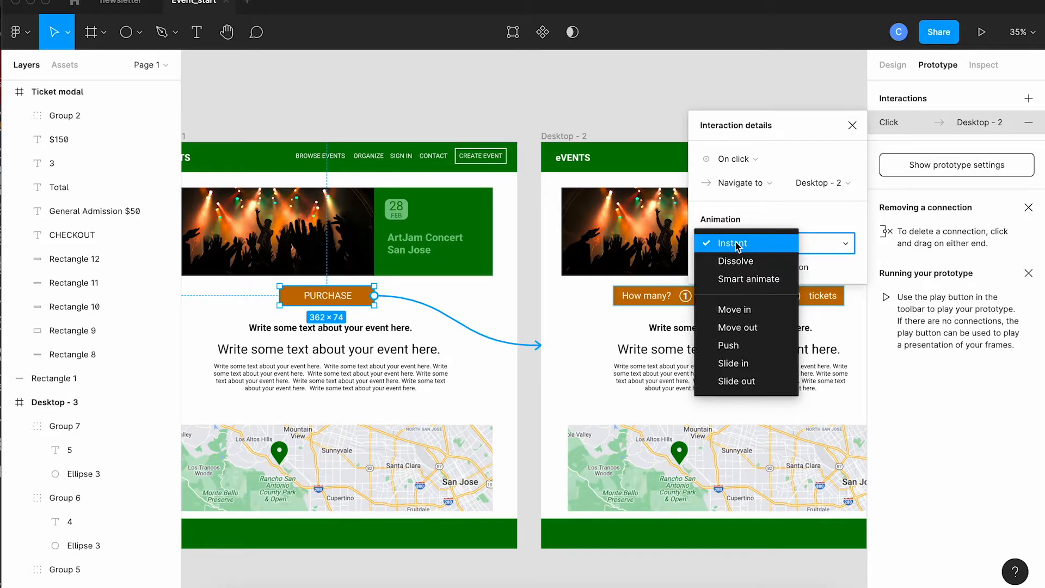
pyautogui.click(739, 279)
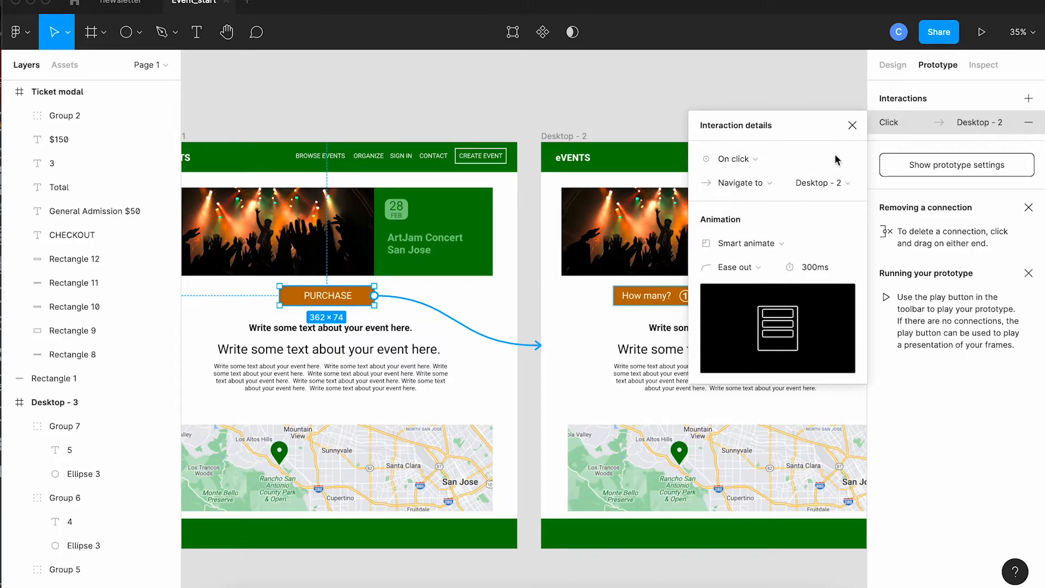
pyautogui.click(852, 126)
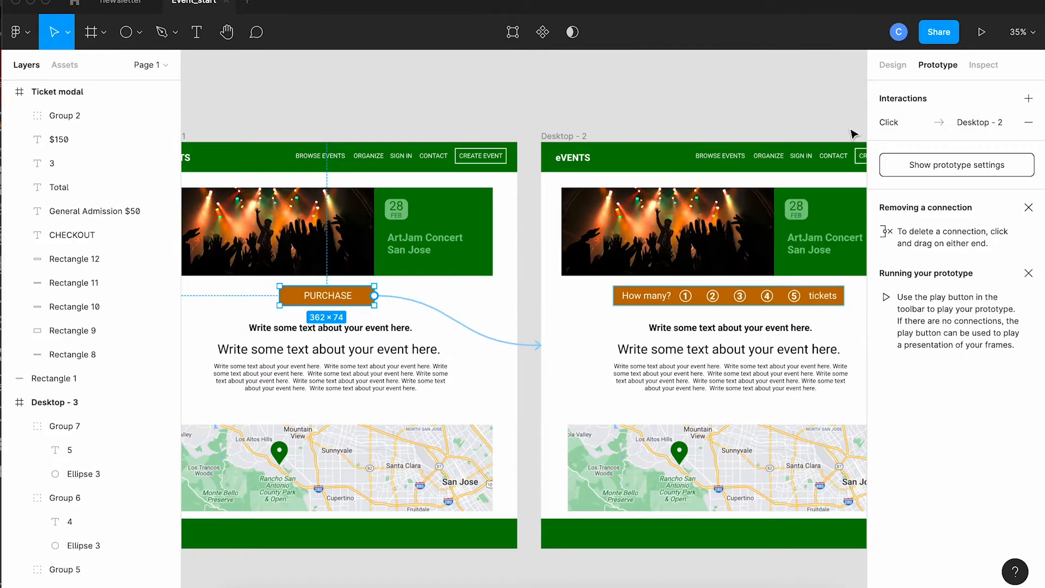
# Play the prototype, test the PURCHASE button, and close the preview
pyautogui.click(982, 33)
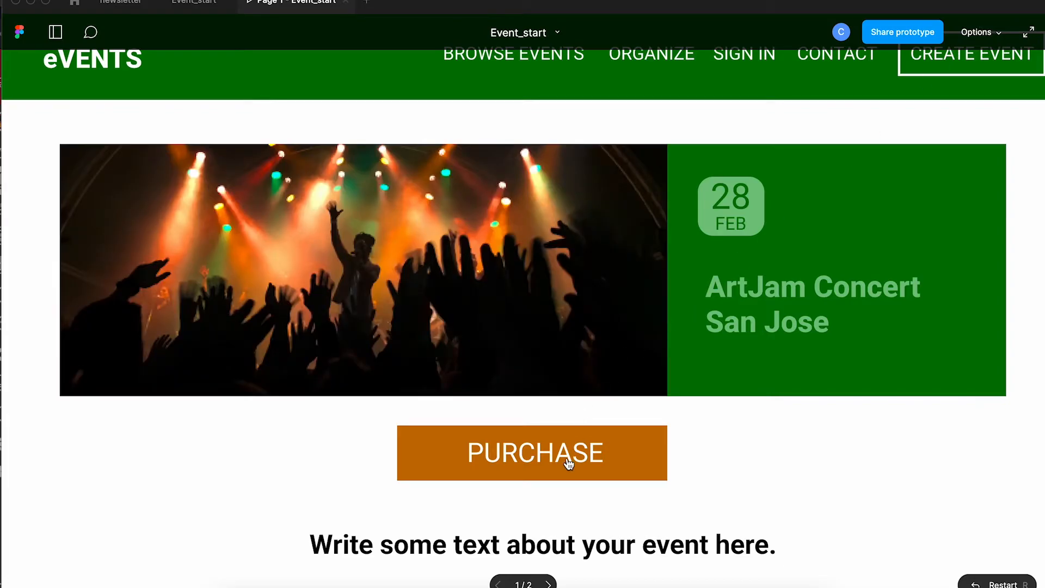
pyautogui.click(567, 463)
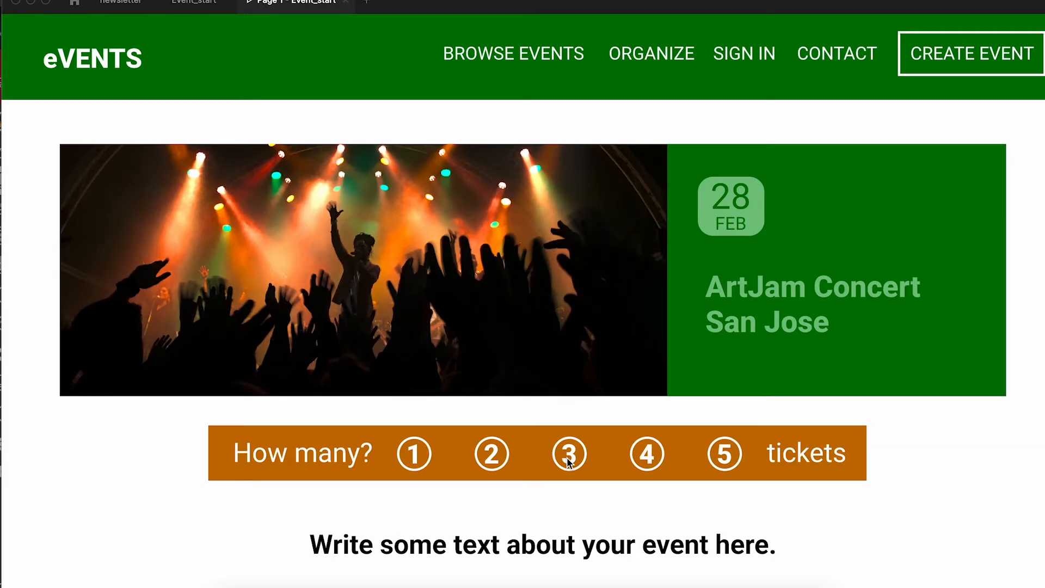
pyautogui.press('super+w')
# Link the circled 3 on Desktop - 2 to Desktop - 3 on click, using the Instant animation
pyautogui.hscroll(5, 570, 463)
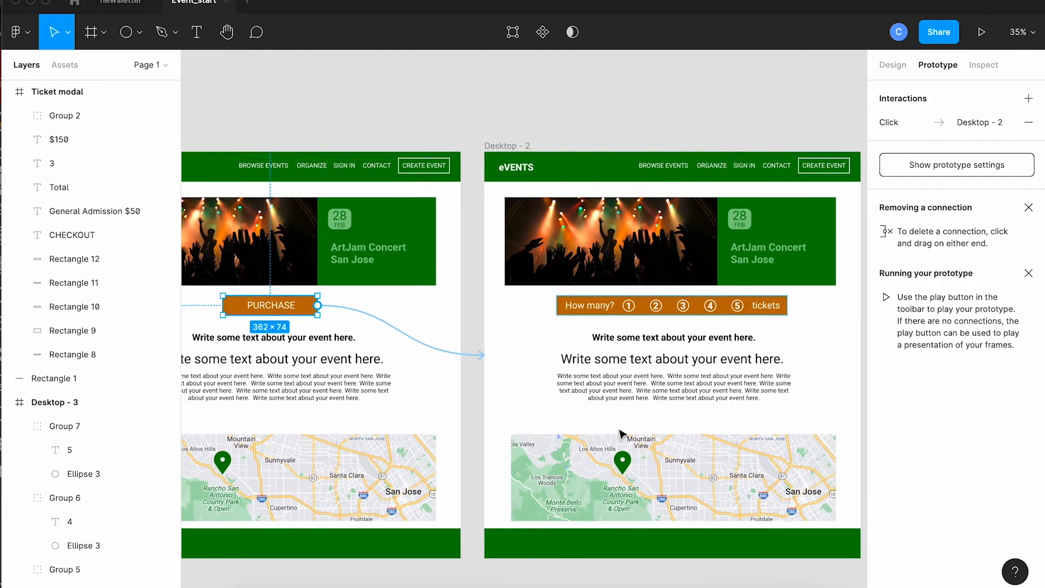
pyautogui.click(545, 297)
pyautogui.moveTo(546, 297); pyautogui.dragTo(746, 330)
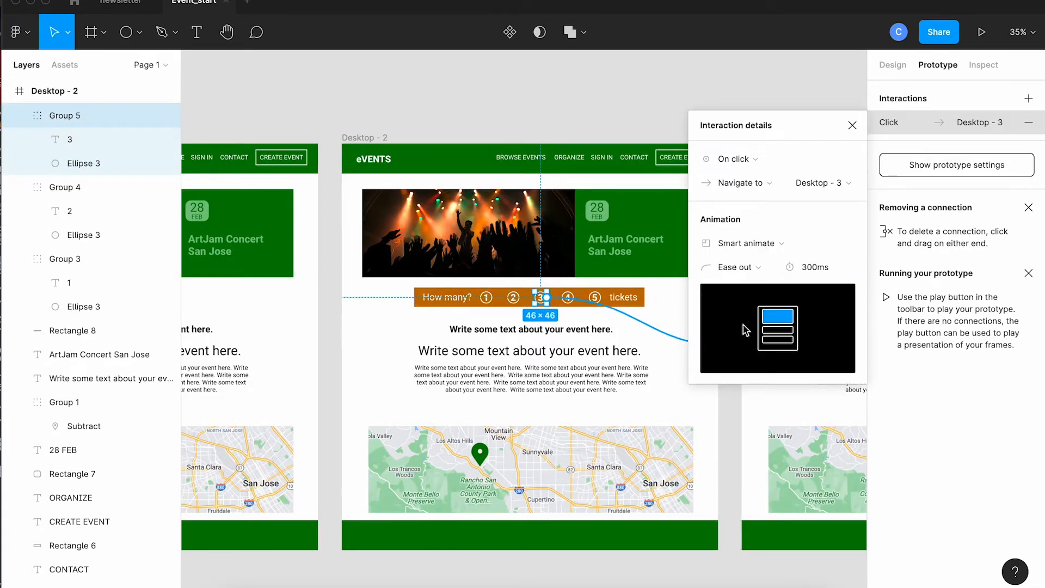
pyautogui.click(746, 243)
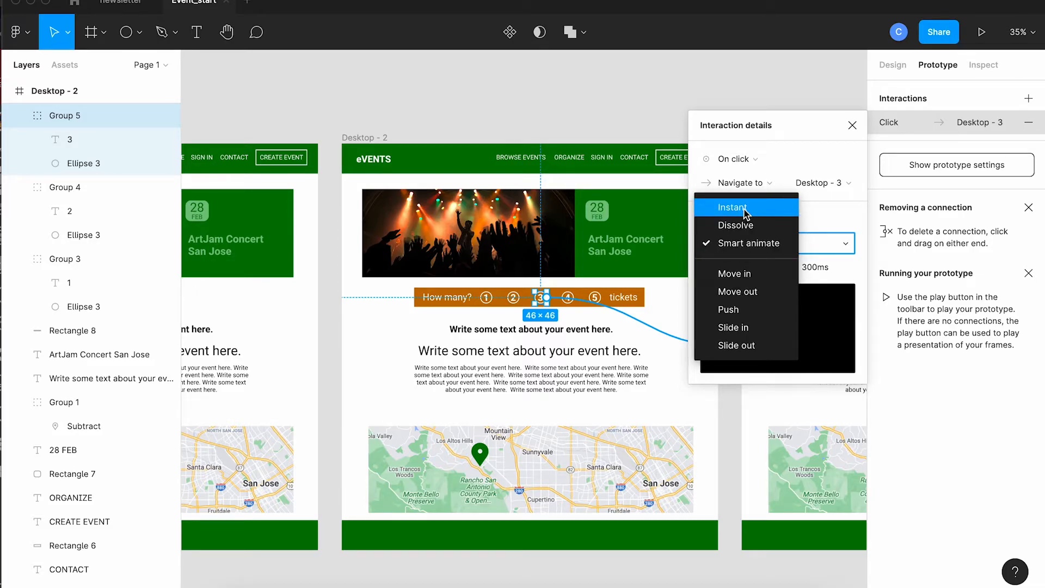
pyautogui.click(744, 208)
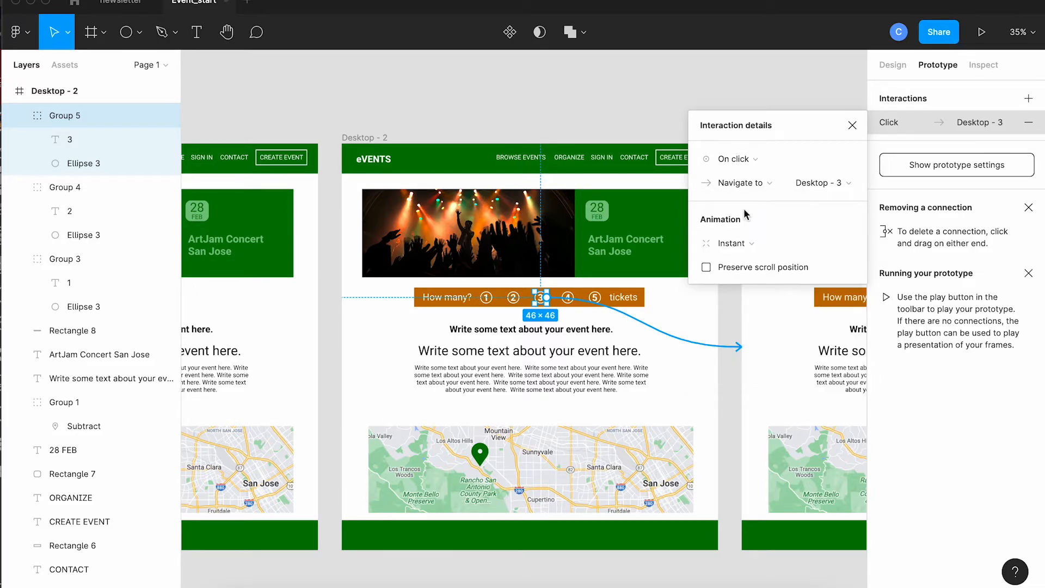
pyautogui.click(738, 308)
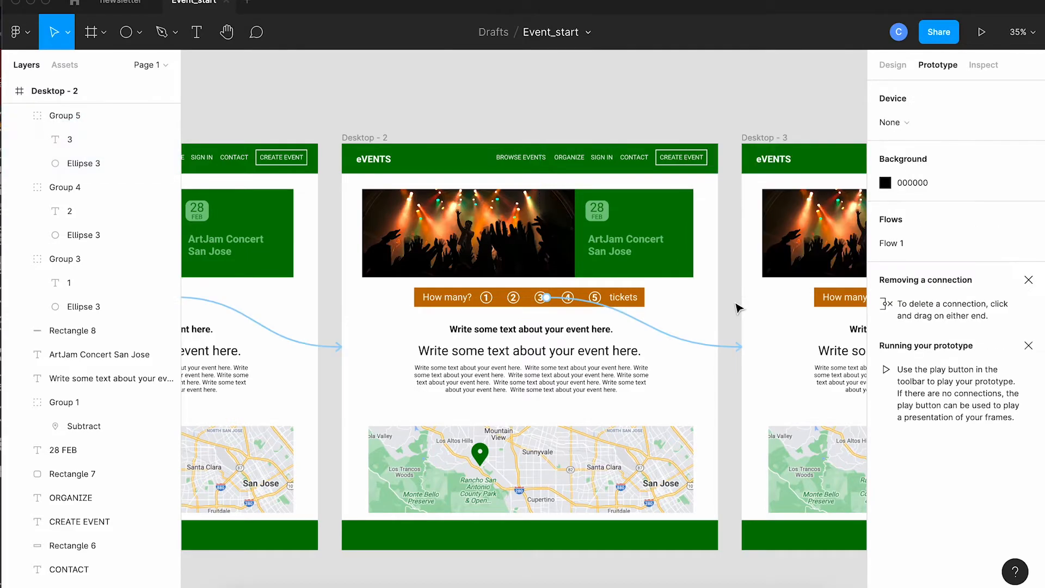
# Add a prototype connection from the whole Desktop - 3 frame to the Ticket modal frame
pyautogui.hscroll(4, 738, 308)
pyautogui.scroll(2, 739, 308)
pyautogui.hscroll(5, 738, 308)
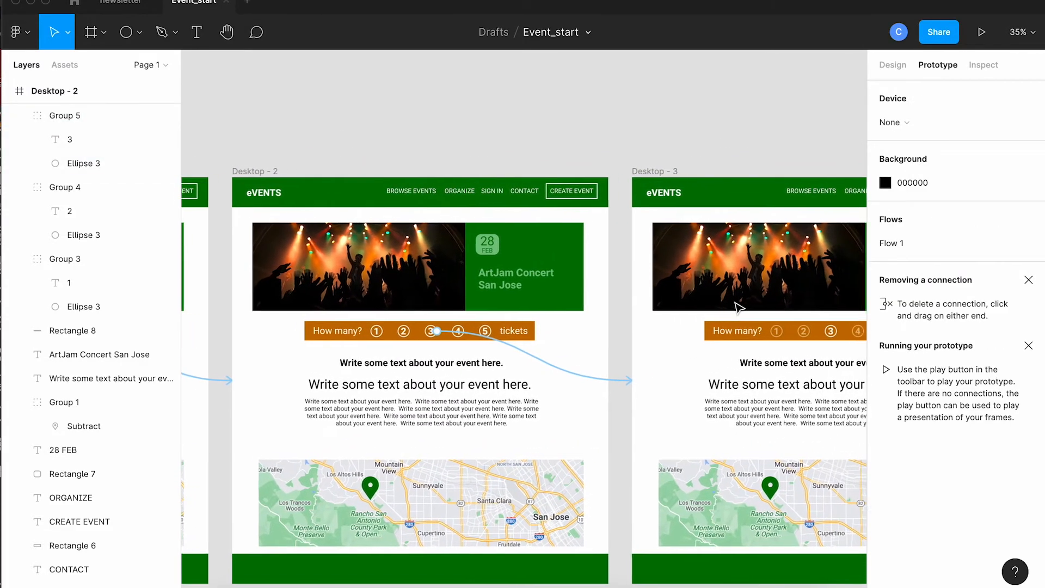
pyautogui.hscroll(8, 738, 308)
pyautogui.scroll(-2, 738, 308)
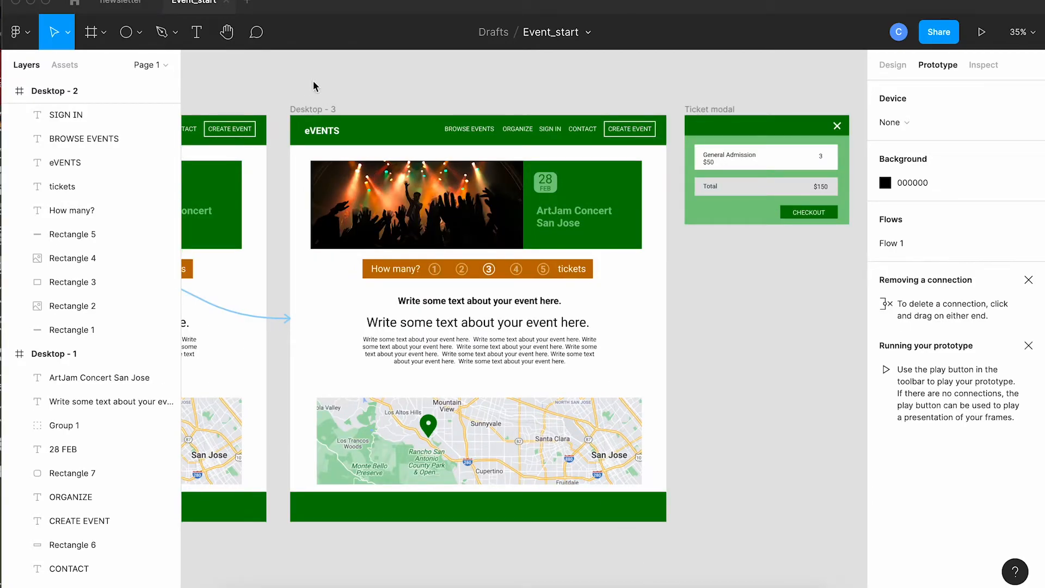
pyautogui.click(321, 110)
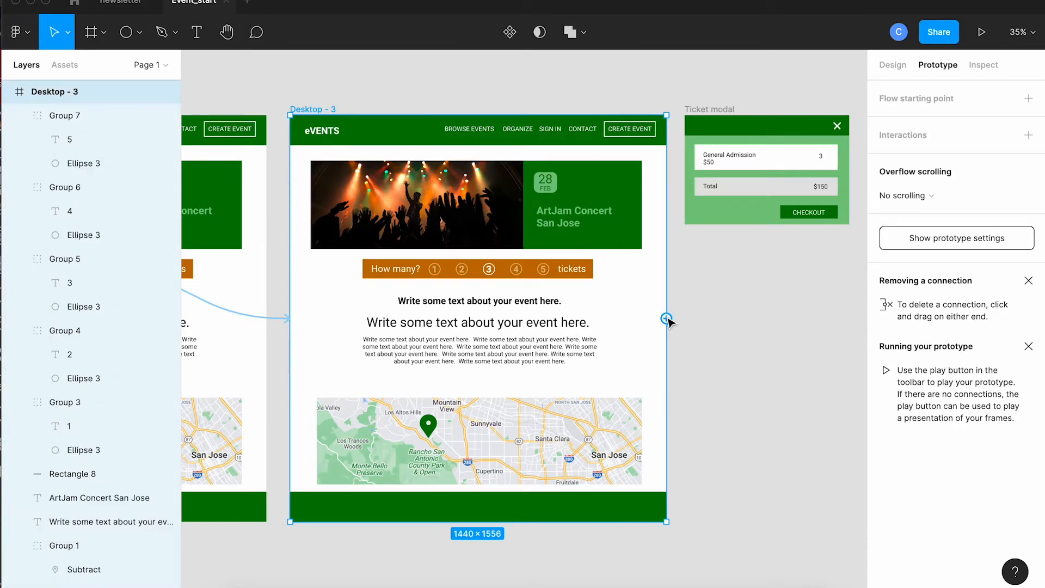
pyautogui.moveTo(676, 313); pyautogui.dragTo(717, 223)
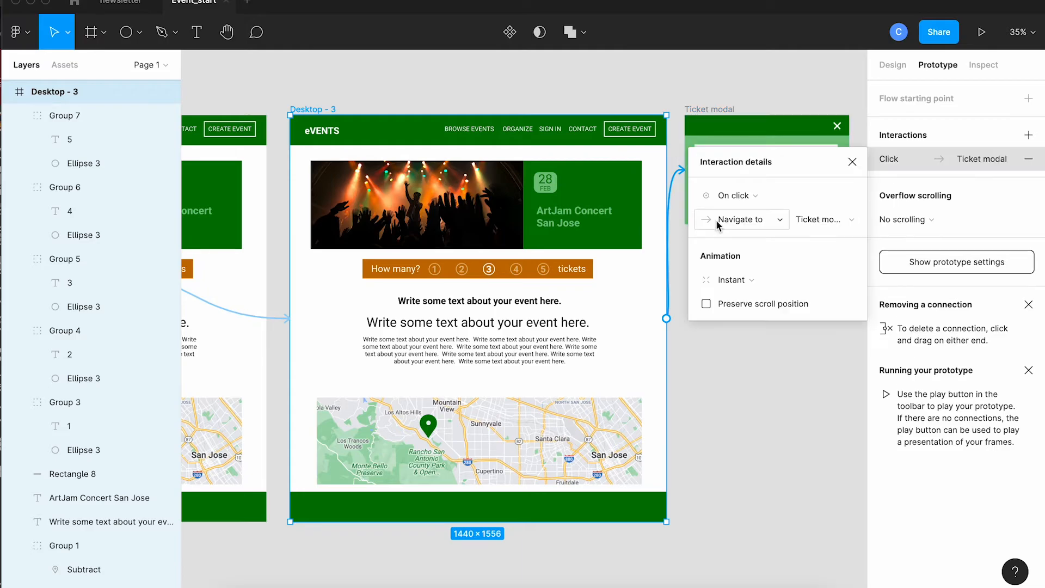
# Trigger the Ticket modal connection after a delay of 2000 ms, with a Dissolve animation
pyautogui.click(734, 195)
pyautogui.click(742, 384)
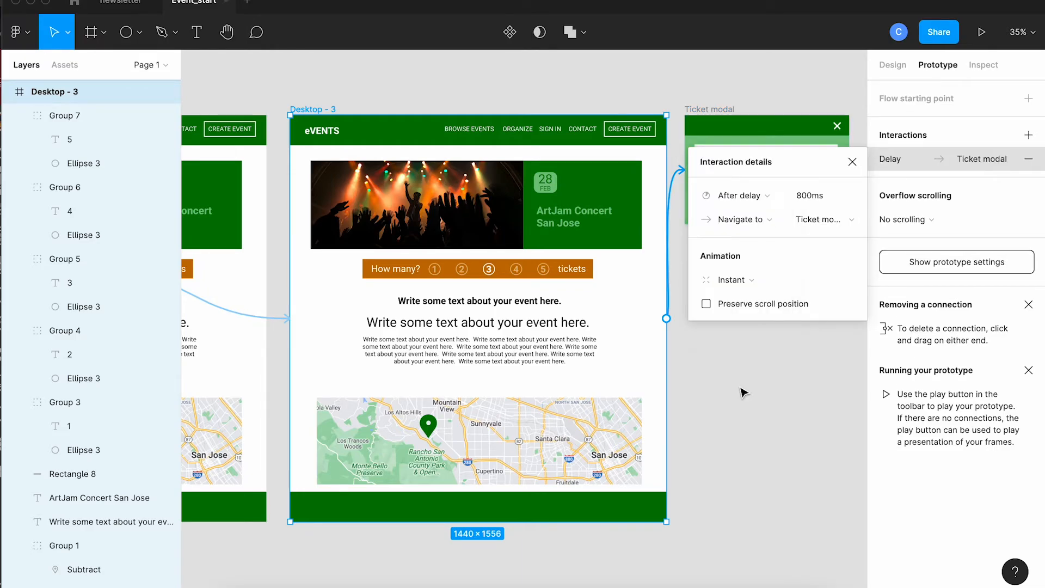
pyautogui.click(809, 199)
pyautogui.write('2')
pyautogui.write('s')
pyautogui.press('Return')
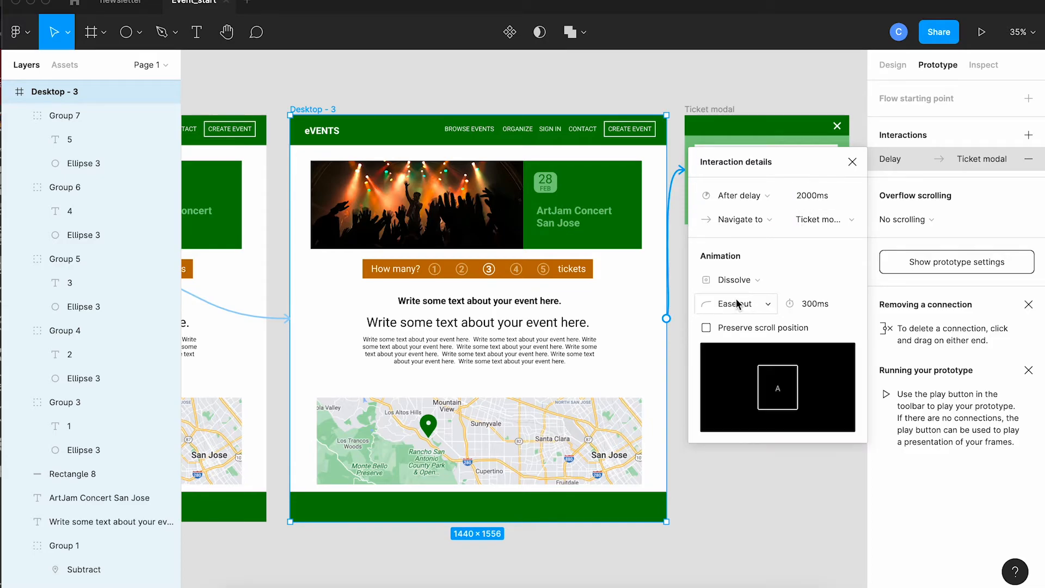
# Change the Ticket modal connection's action to Open overlay and close its interaction details
pyautogui.click(751, 219)
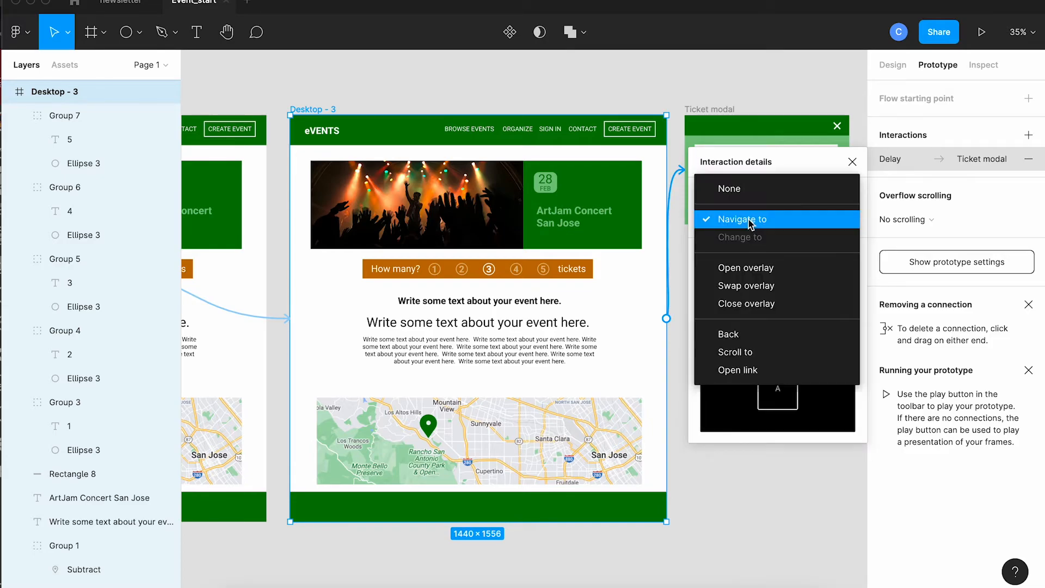
pyautogui.click(748, 268)
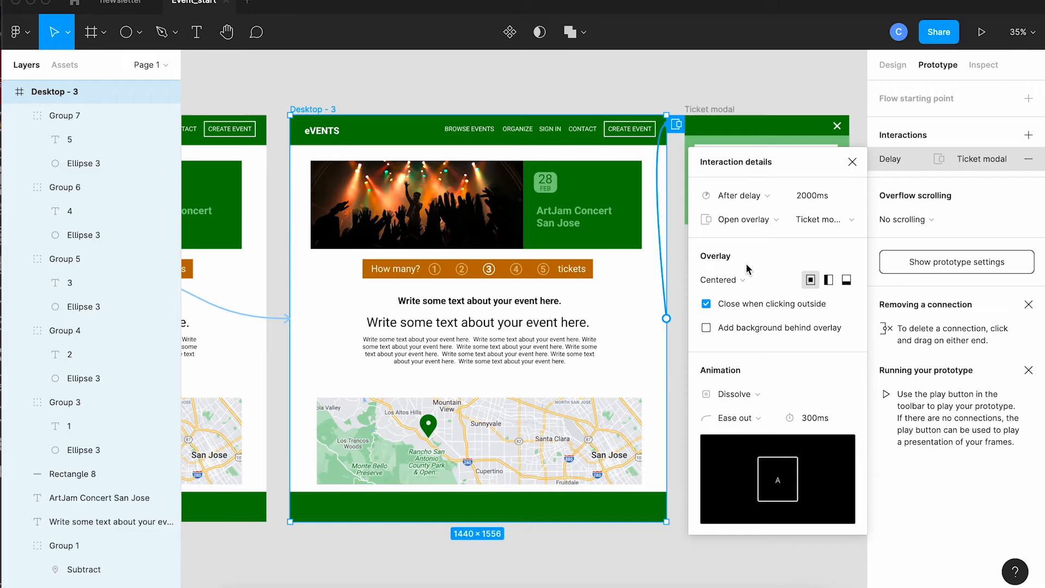
pyautogui.click(851, 163)
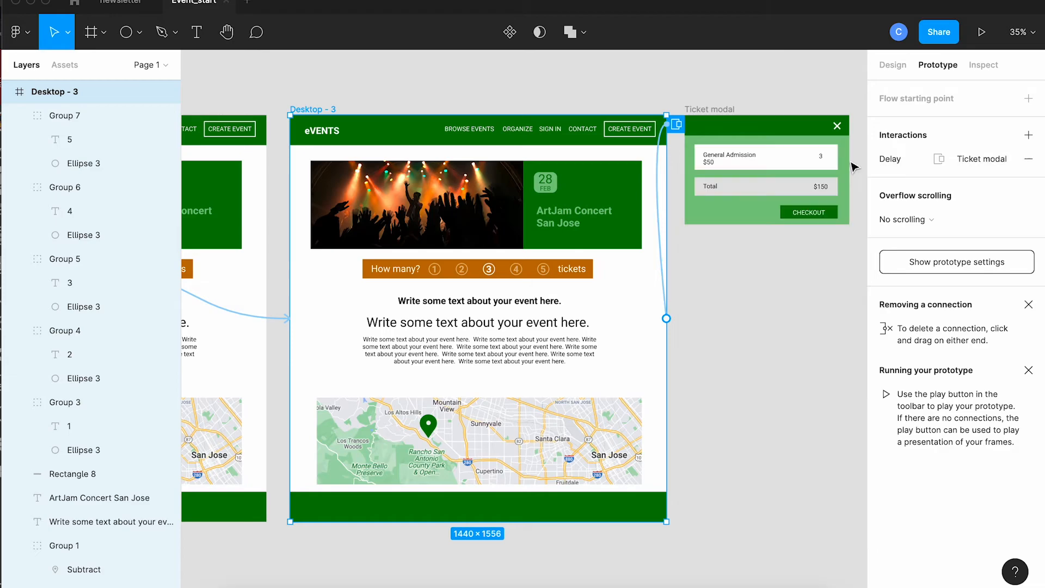
# Play the prototype from the Flow 1 starting point on Desktop - 1 and look over the event page
pyautogui.click(981, 34)
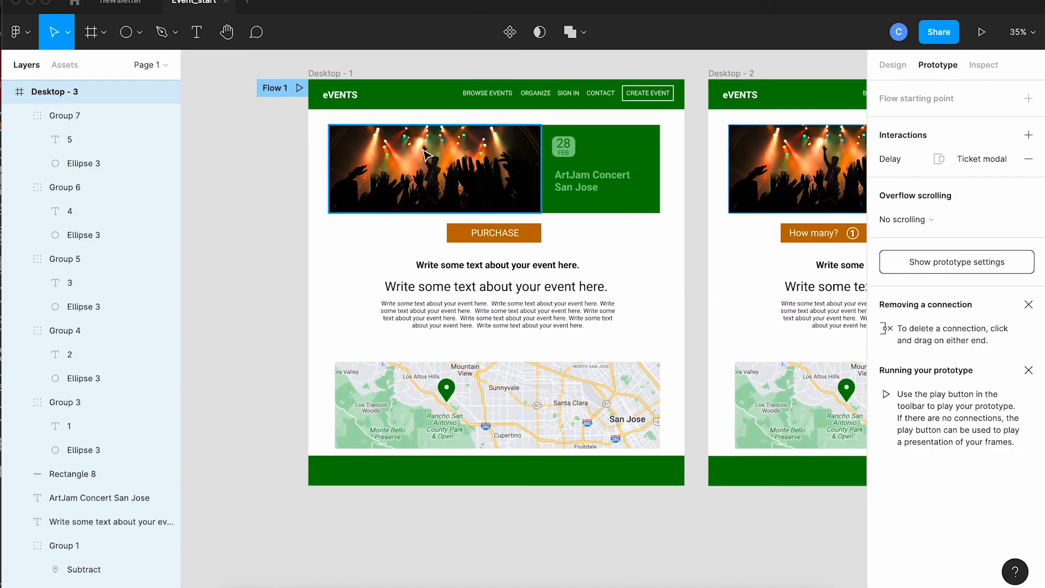
pyautogui.click(298, 89)
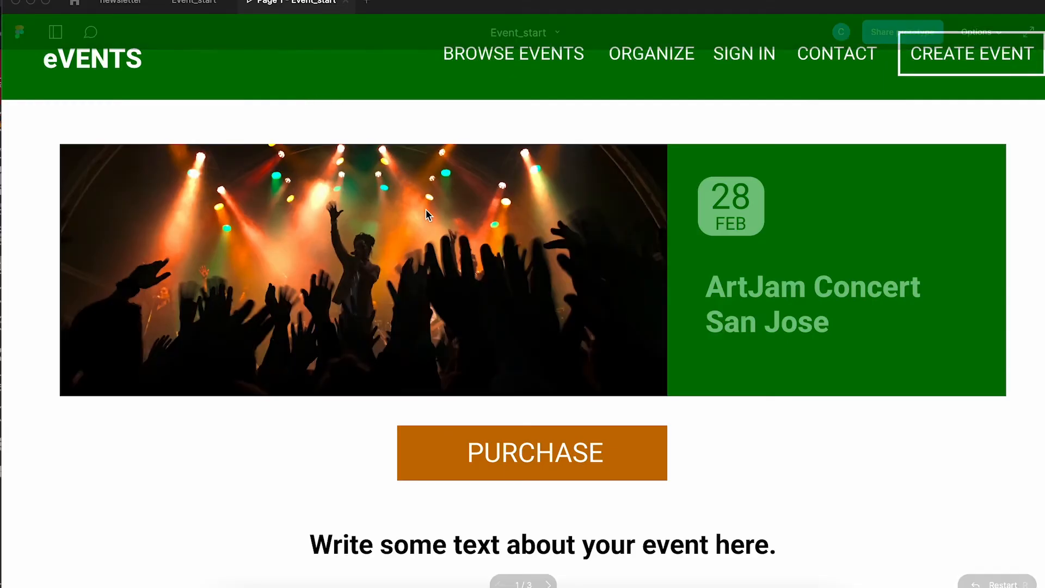
pyautogui.scroll(-3, 428, 215)
pyautogui.scroll(-5, 428, 215)
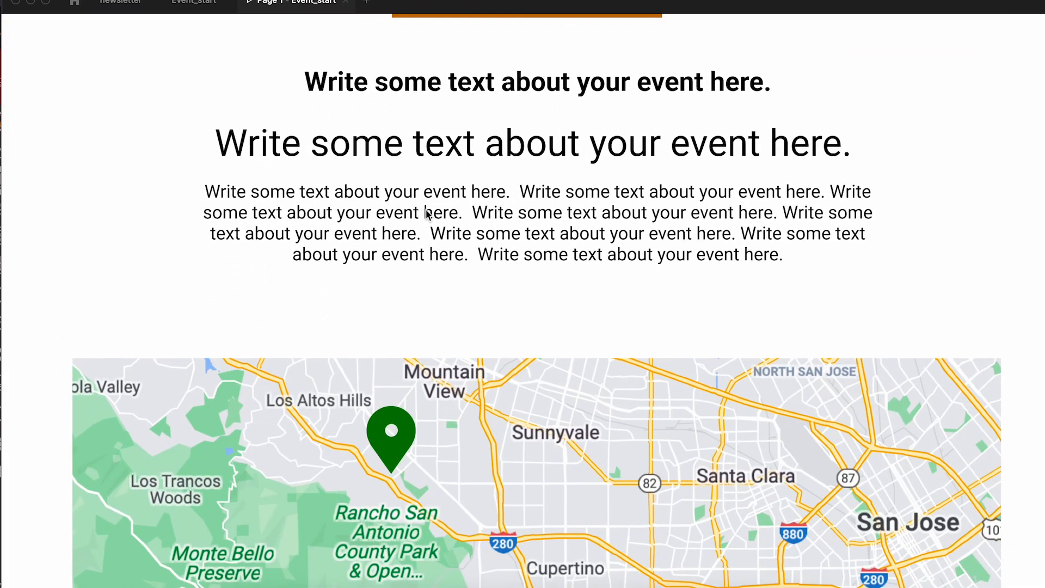
pyautogui.scroll(8, 425, 209)
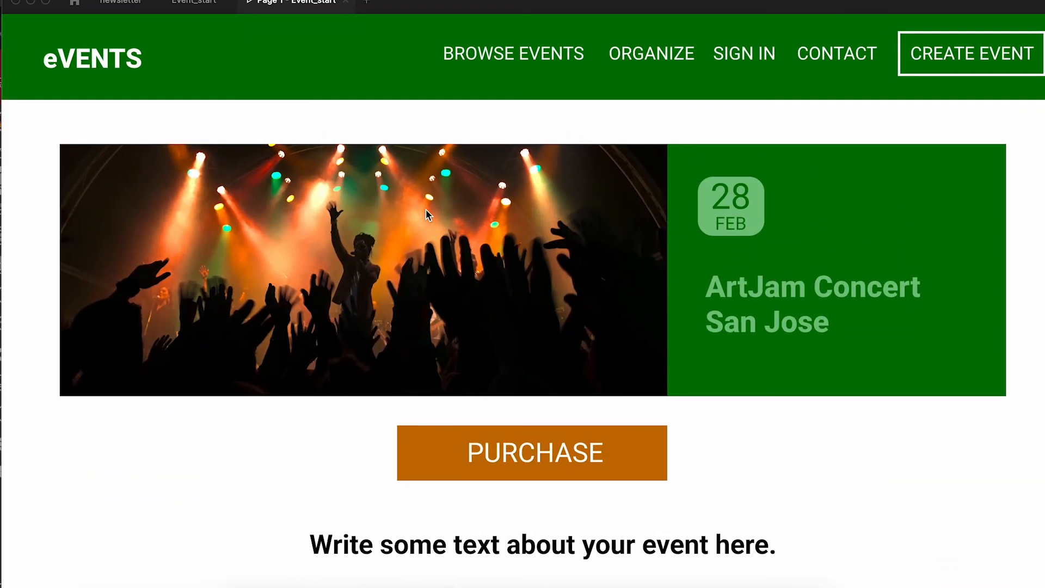
# Test the purchase flow by choosing PURCHASE and 3 tickets, and dismiss the ticket overlay by selecting outside it
pyautogui.click(568, 459)
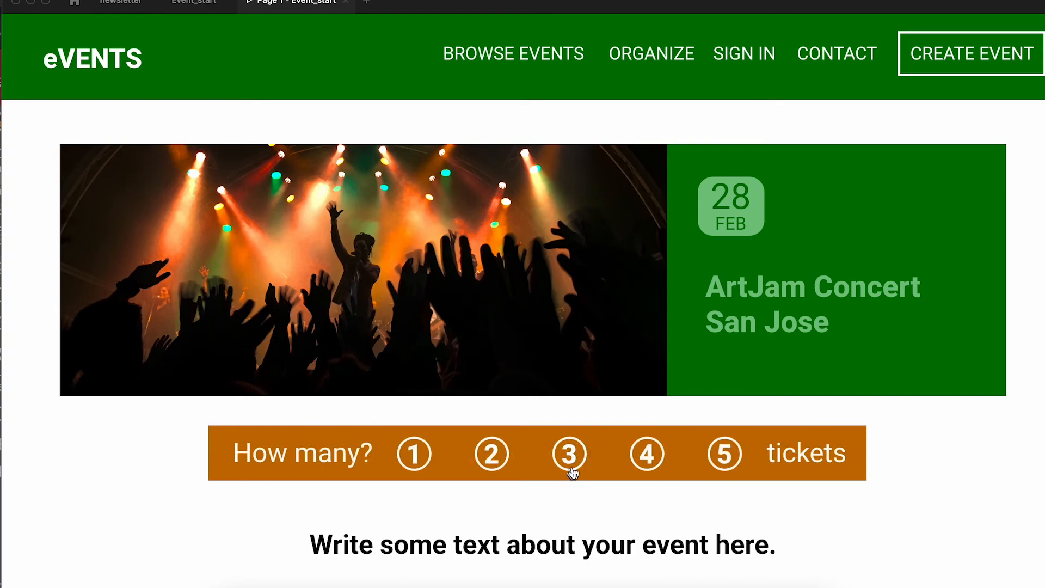
pyautogui.click(578, 460)
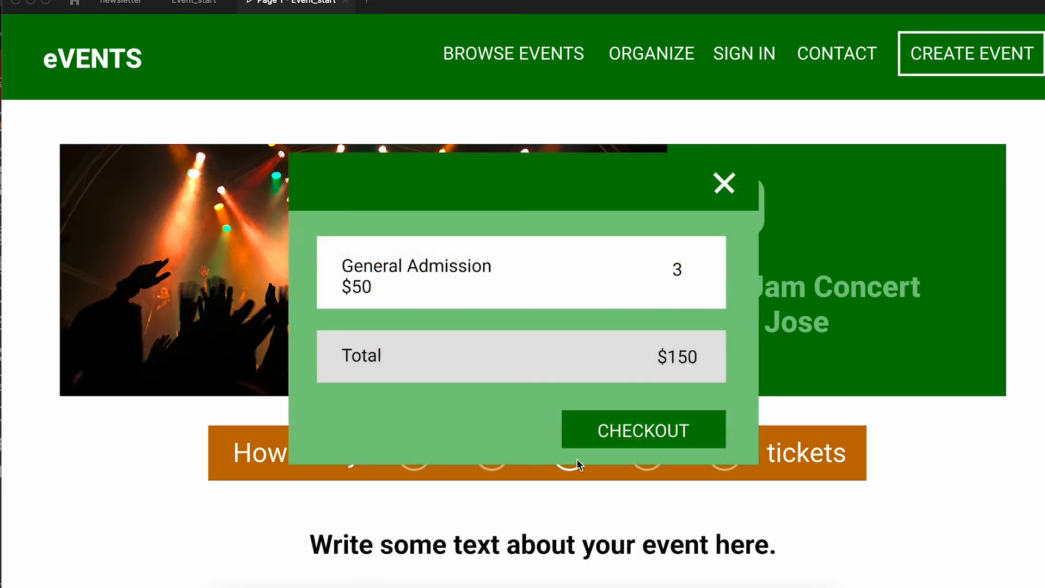
pyautogui.click(526, 499)
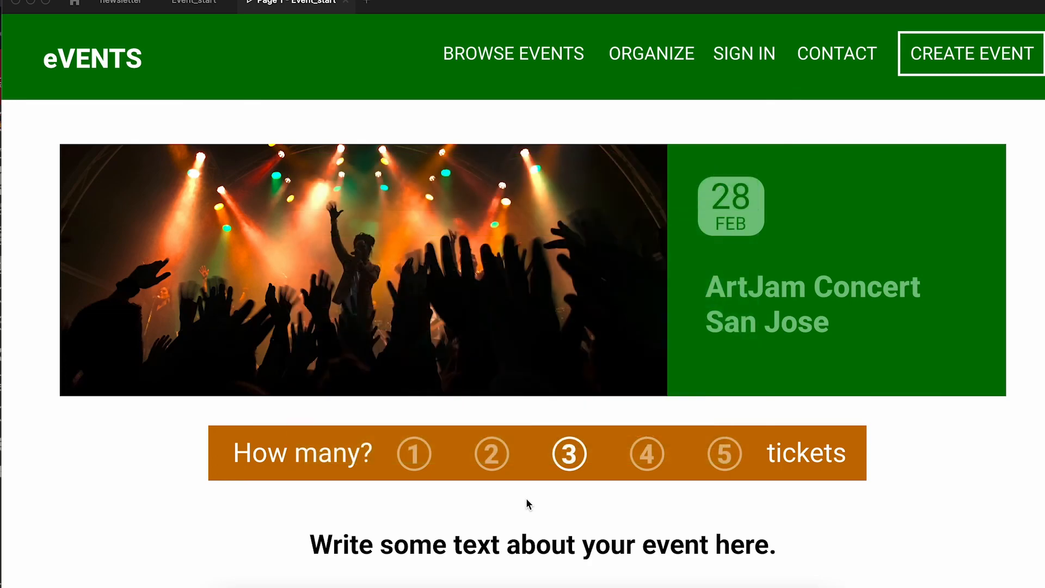